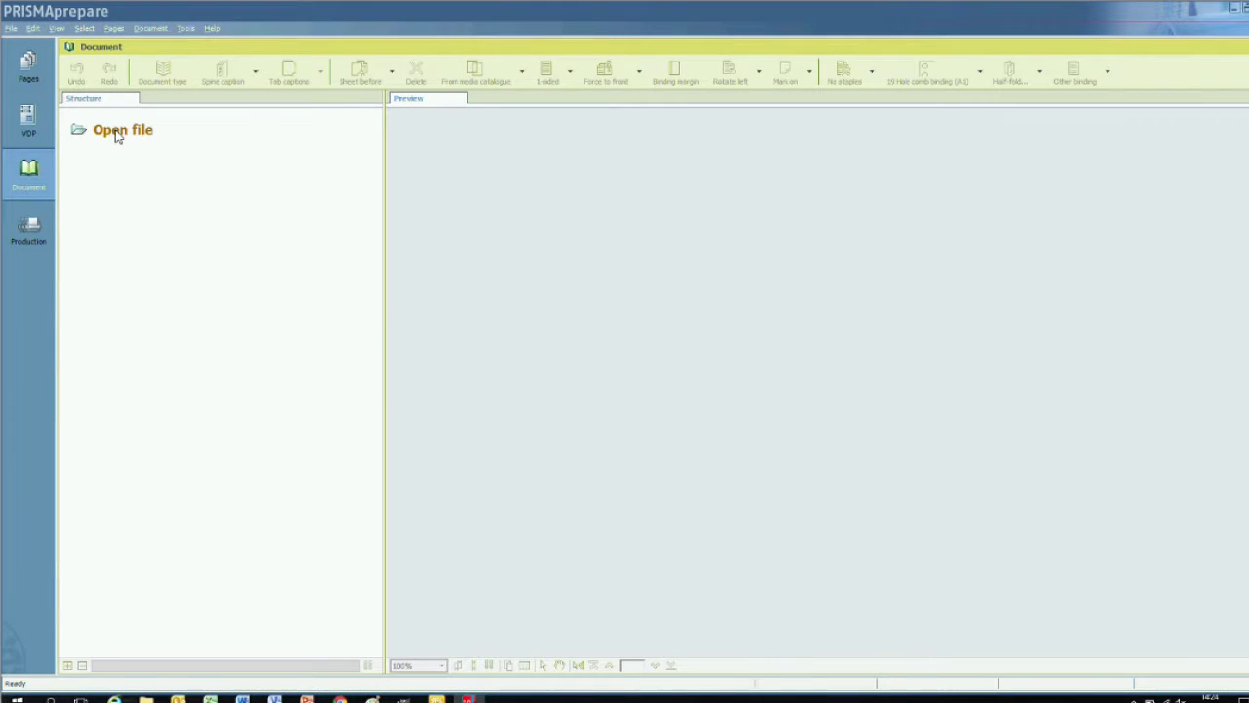
# Open Puzzles.pdf from the Puzzle Book folder
pyautogui.click(117, 134)
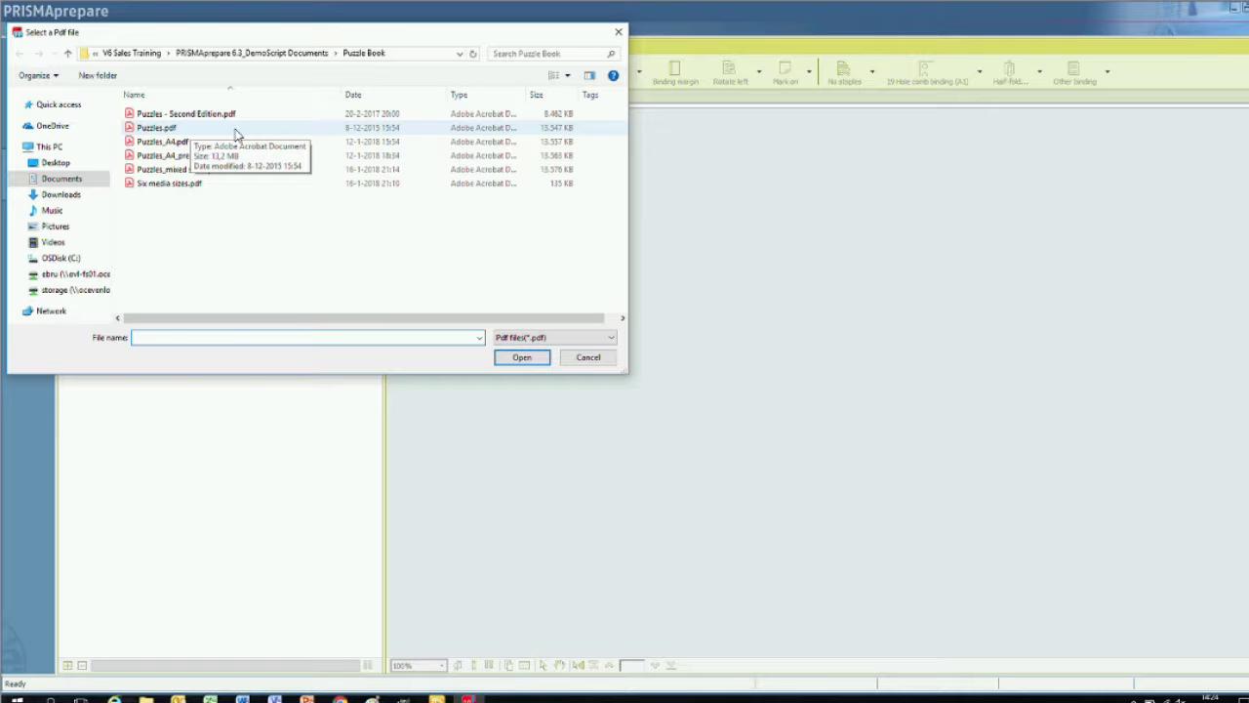
pyautogui.click(236, 134)
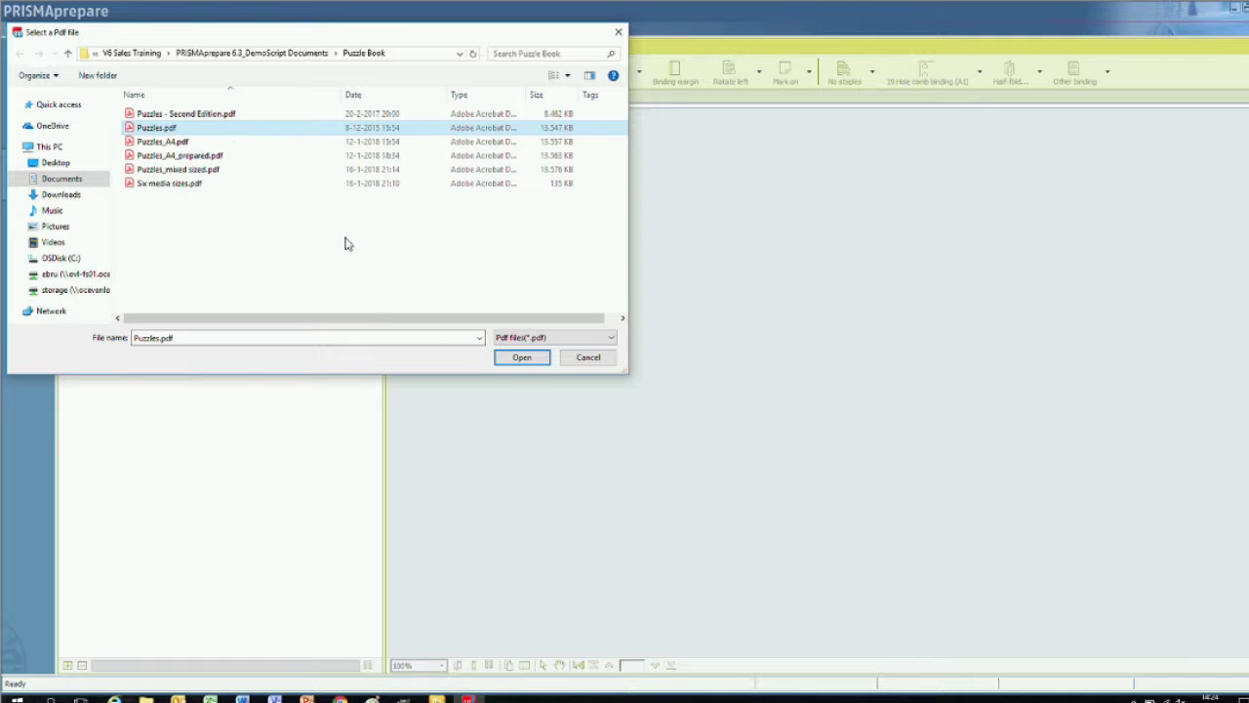
pyautogui.click(522, 358)
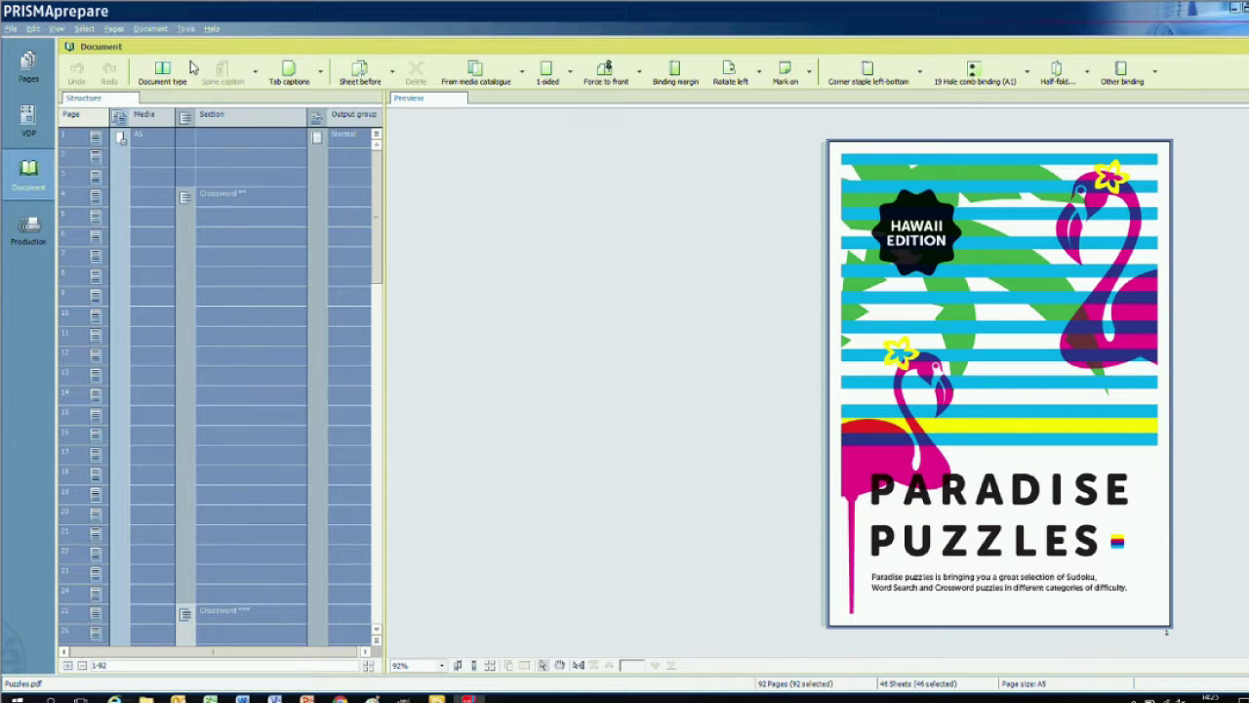
# Create a new automation template from the Document menu and move its recording panel to the lower left
pyautogui.click(152, 28)
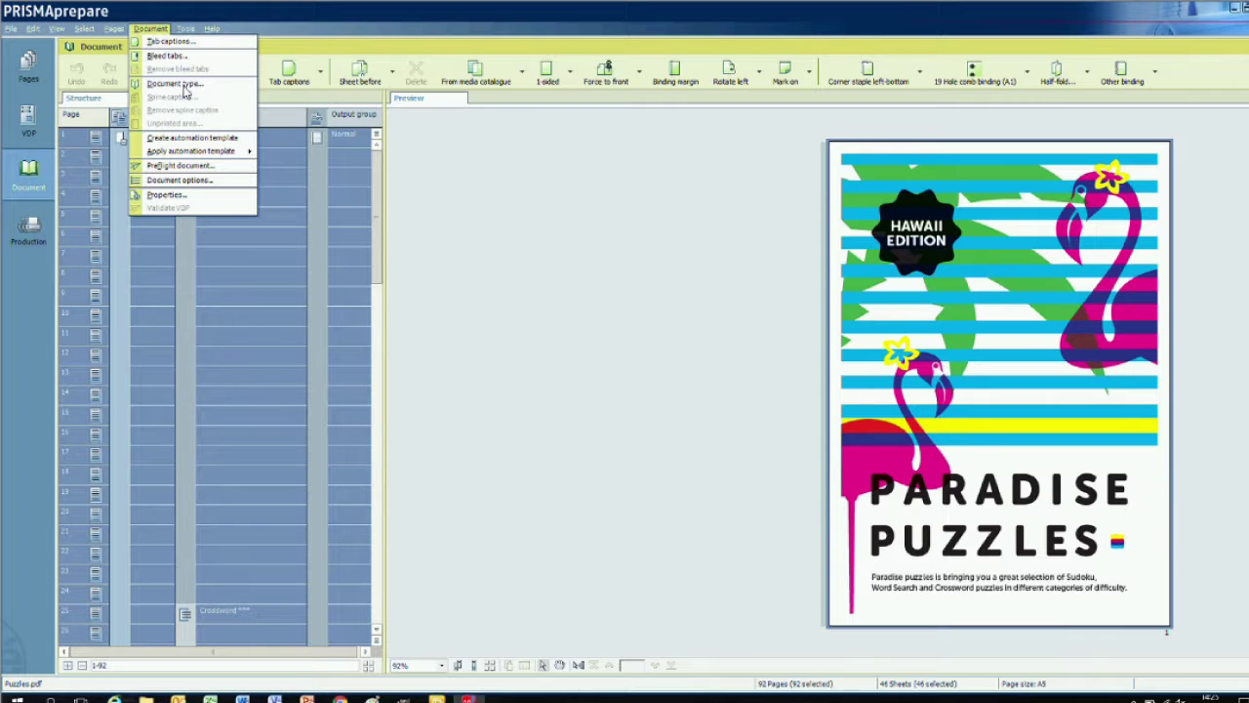
pyautogui.click(246, 142)
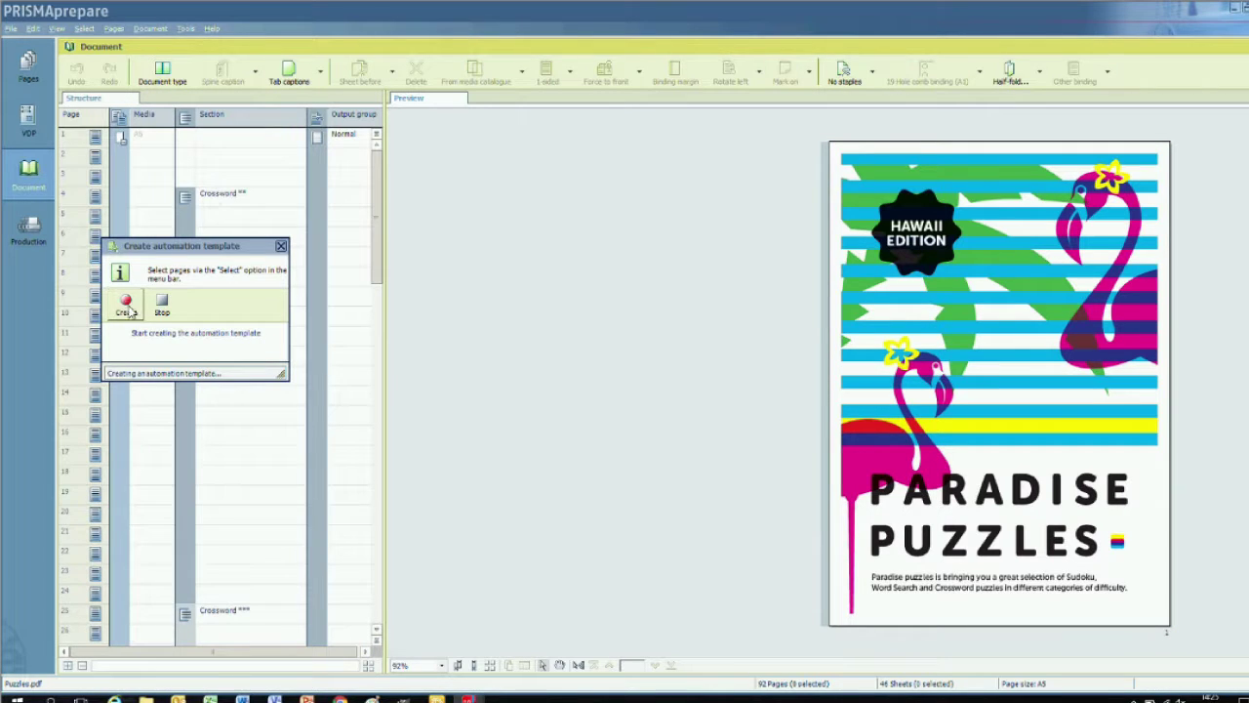
pyautogui.click(126, 302)
pyautogui.moveTo(194, 250); pyautogui.dragTo(106, 403)
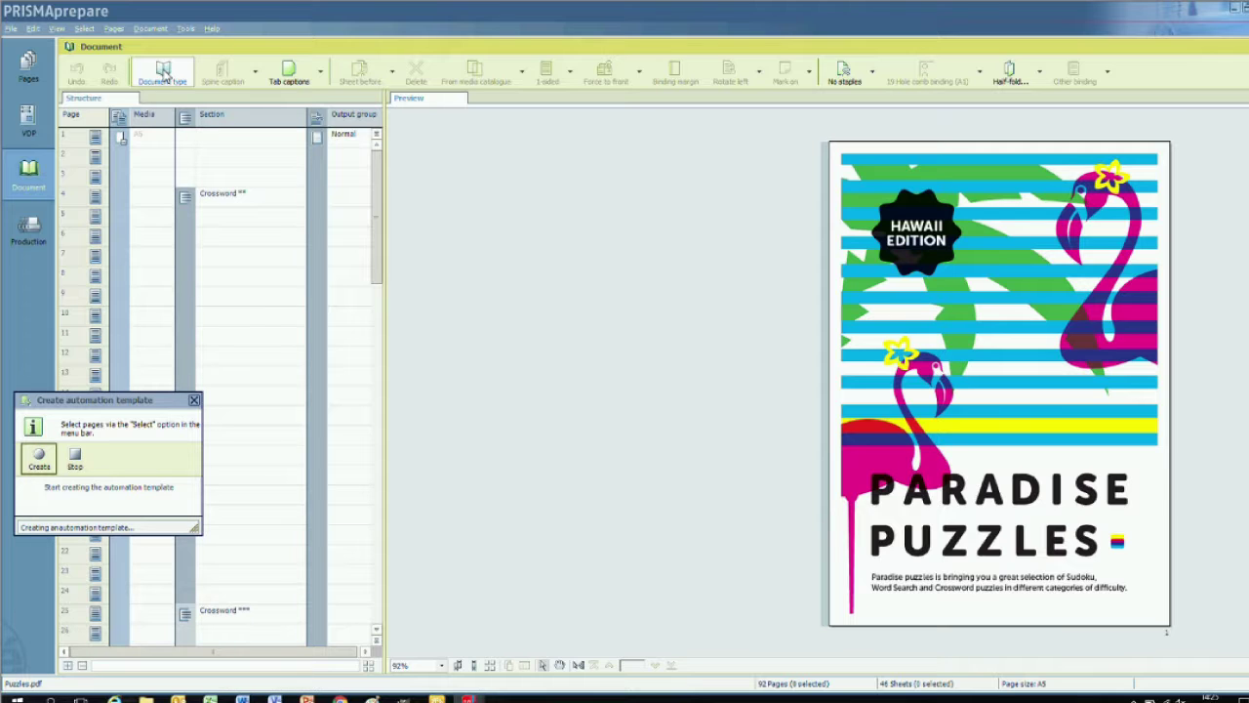
# Make the document a booklet with the Generic finisher and 2 saddle stitches
pyautogui.click(164, 76)
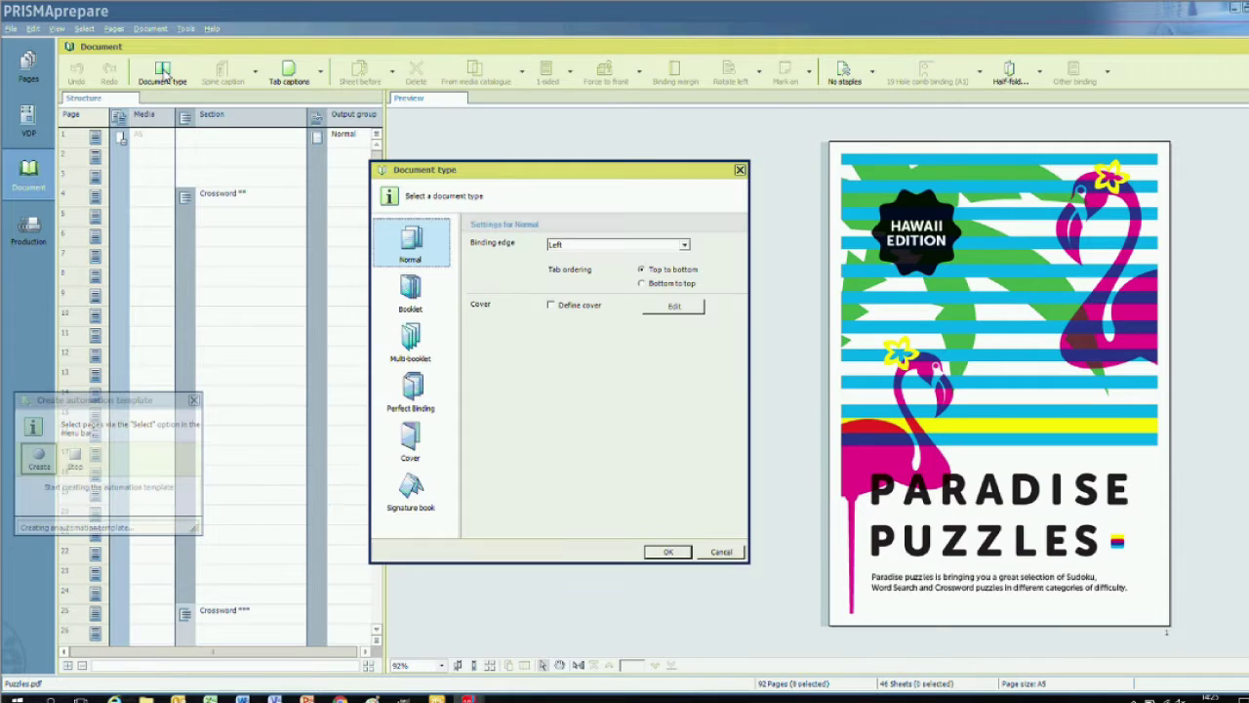
pyautogui.click(427, 290)
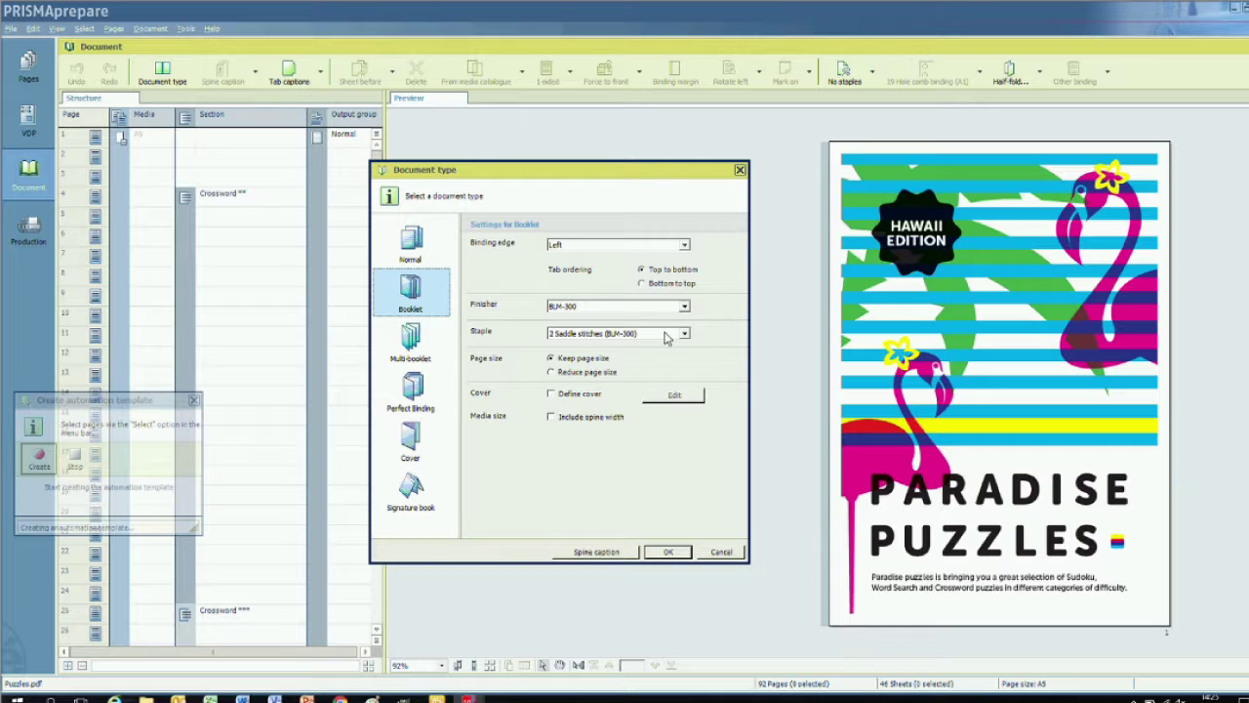
pyautogui.click(686, 308)
pyautogui.click(629, 327)
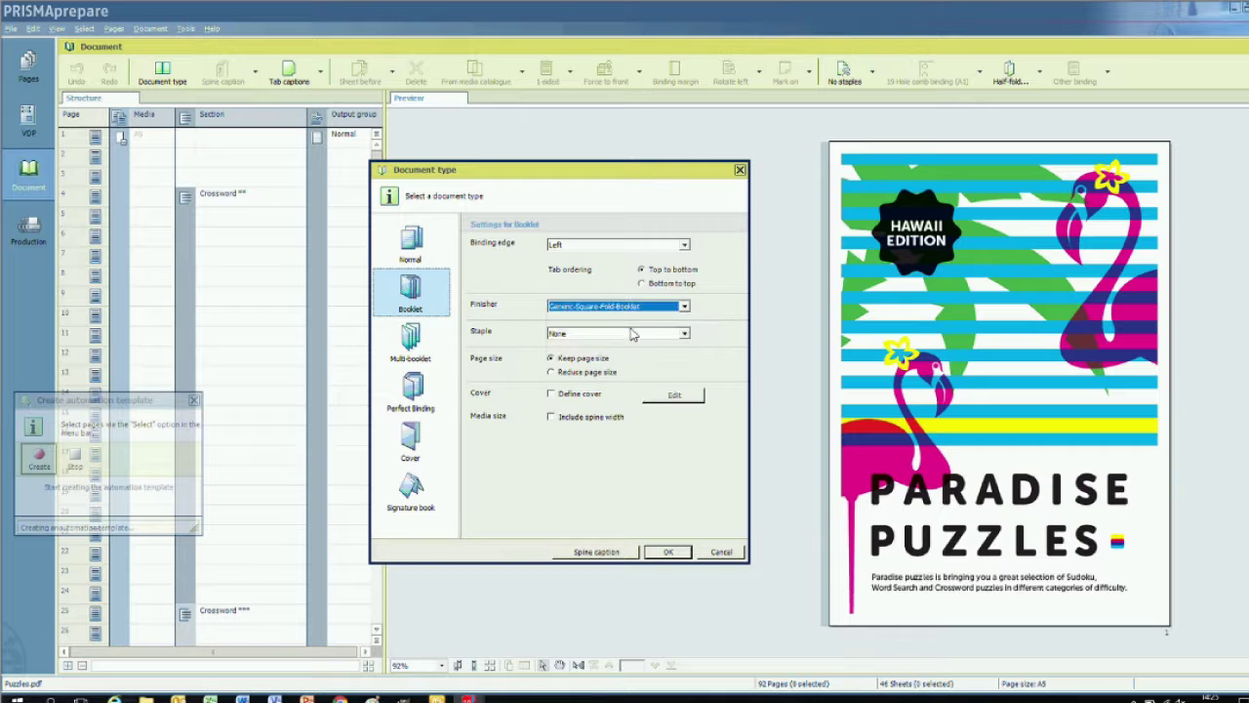
pyautogui.click(683, 309)
pyautogui.click(604, 318)
pyautogui.click(686, 333)
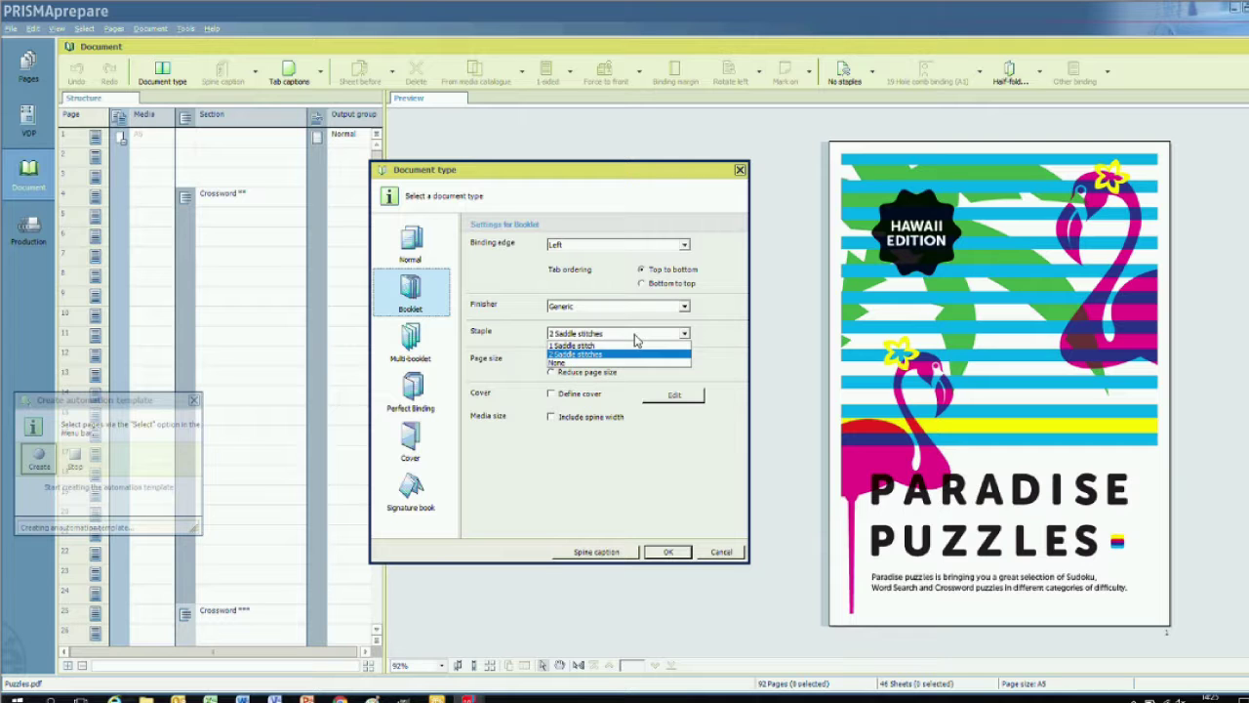
pyautogui.click(586, 343)
# Enter the spine caption 'Paradise Puzzles' at size 18 in magenta
pyautogui.click(606, 552)
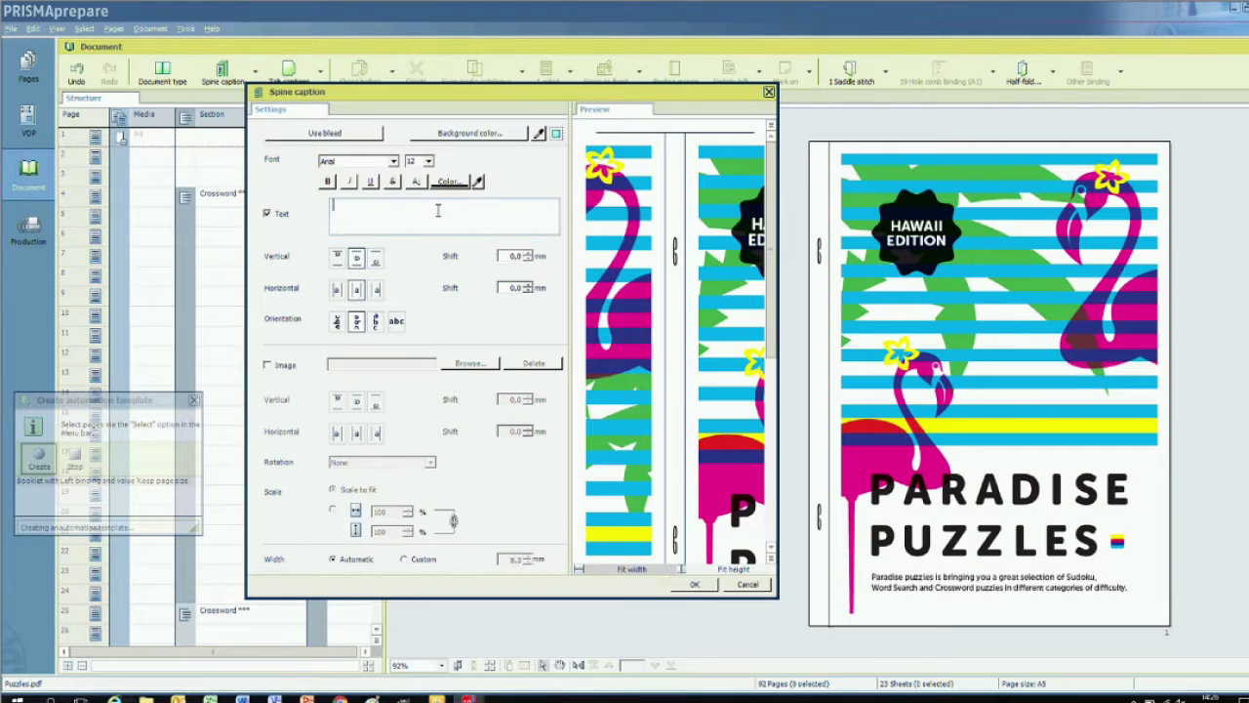
pyautogui.write('Paradise Puzzles')
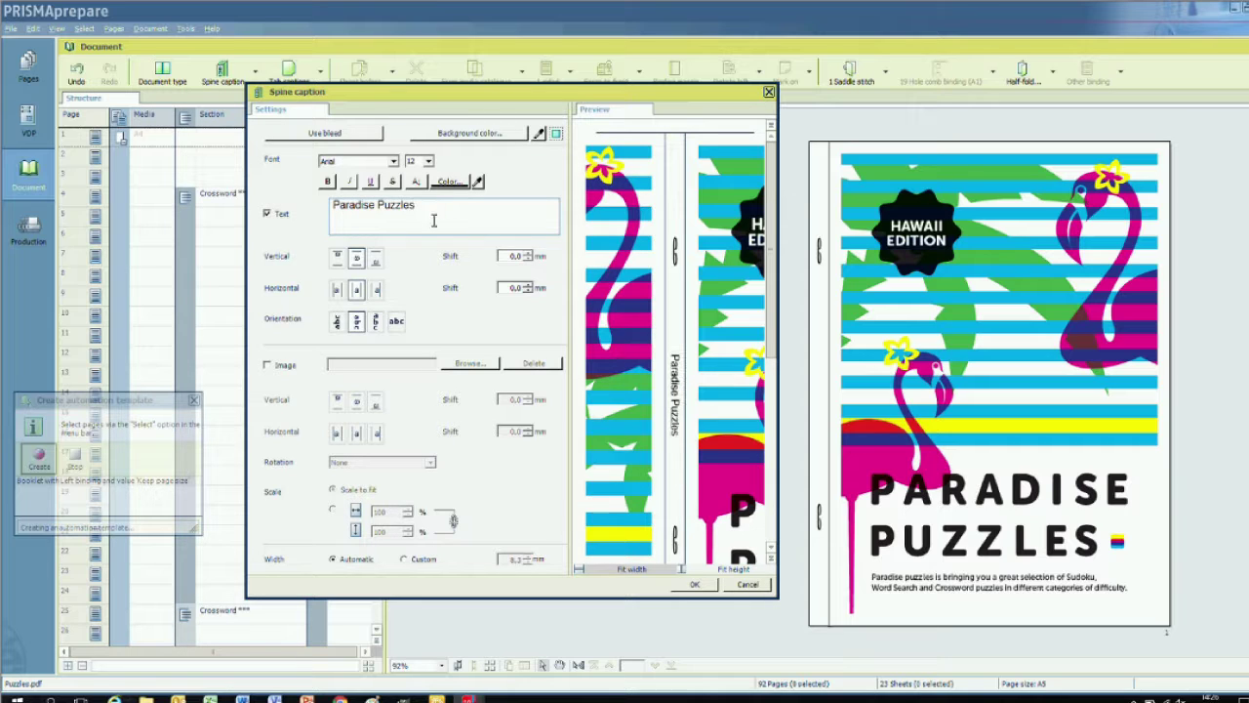
pyautogui.moveTo(331, 207); pyautogui.dragTo(419, 207)
pyautogui.click(427, 161)
pyautogui.click(424, 205)
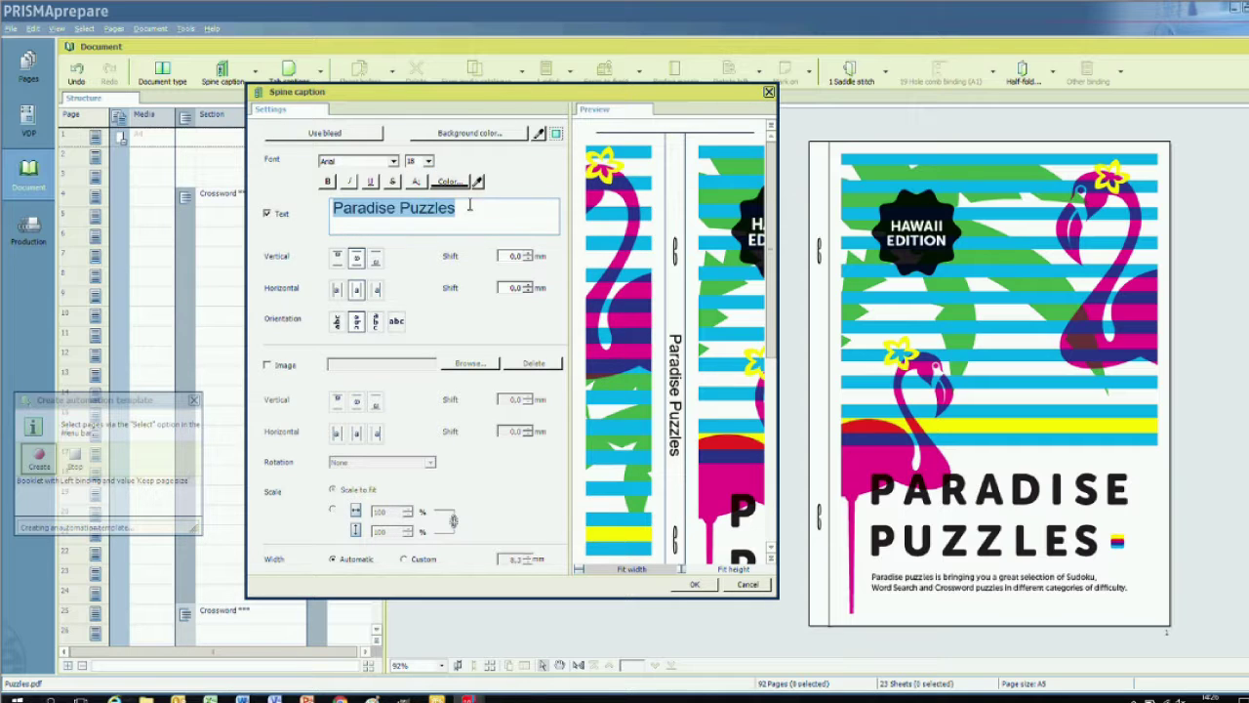
pyautogui.click(633, 293)
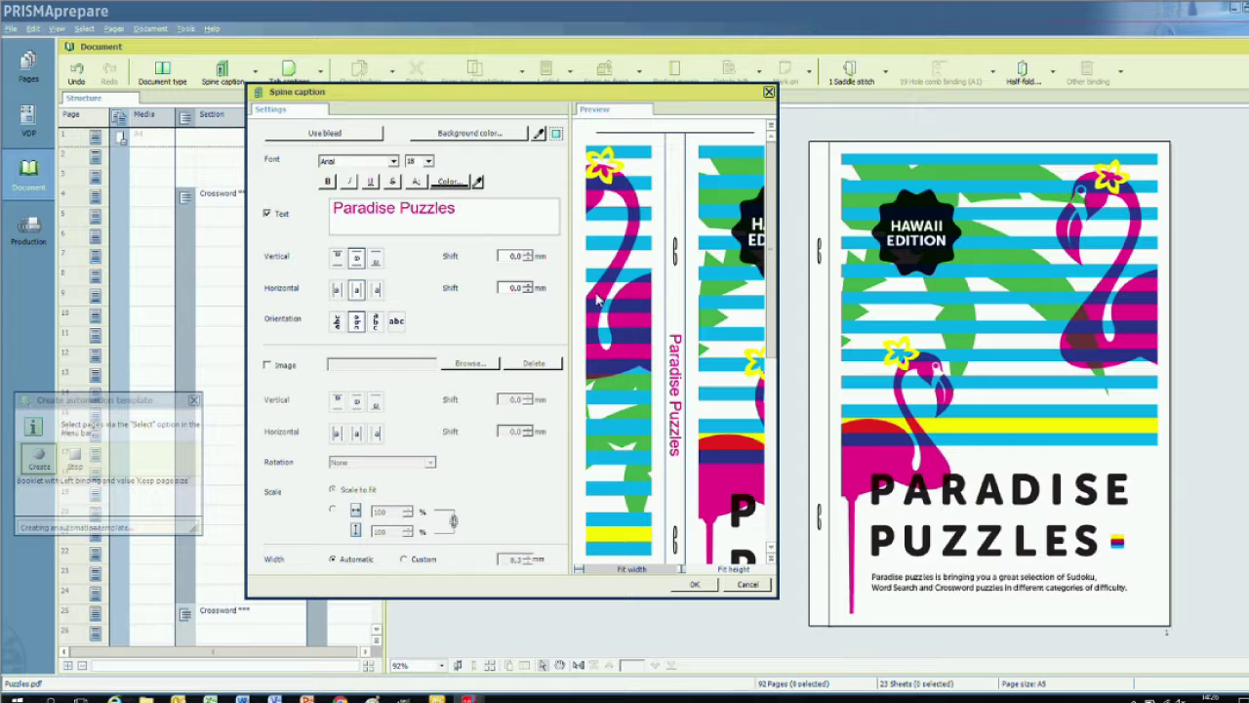
# Add Logo.png to the spine, bottom-aligned with a 12 mm shift, and confirm
pyautogui.click(268, 366)
pyautogui.click(464, 364)
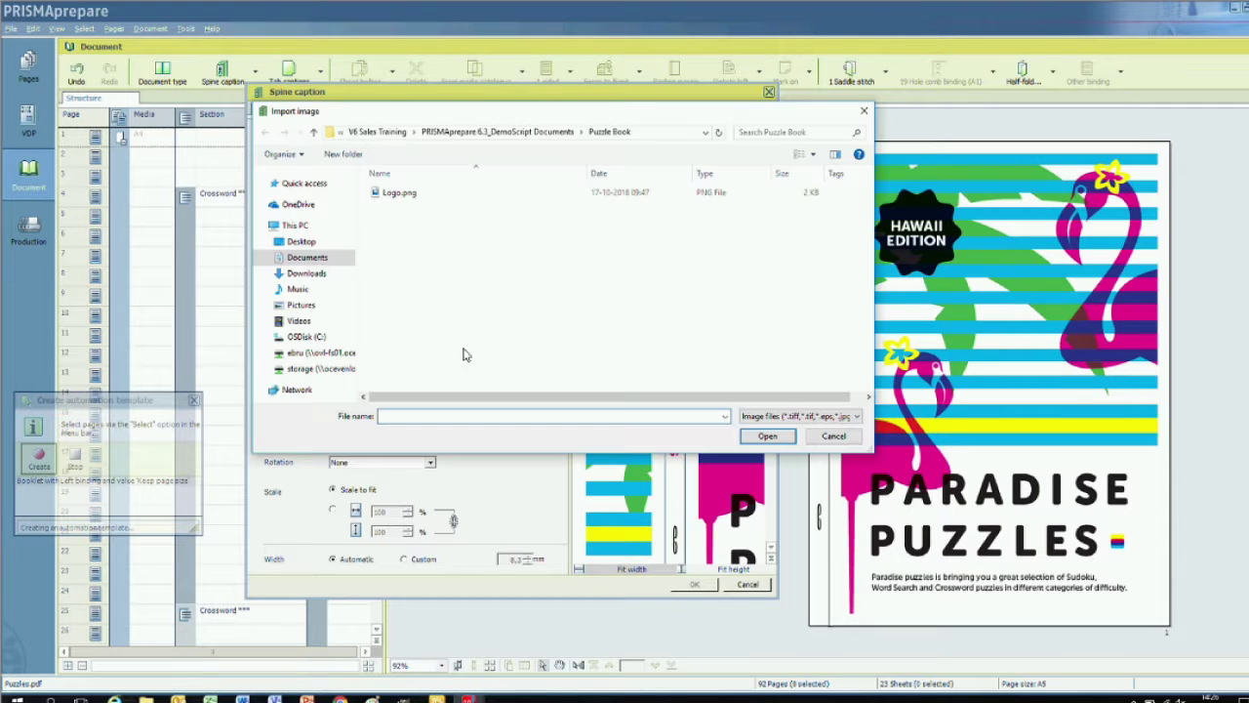
pyautogui.click(399, 196)
pyautogui.click(761, 439)
pyautogui.click(376, 400)
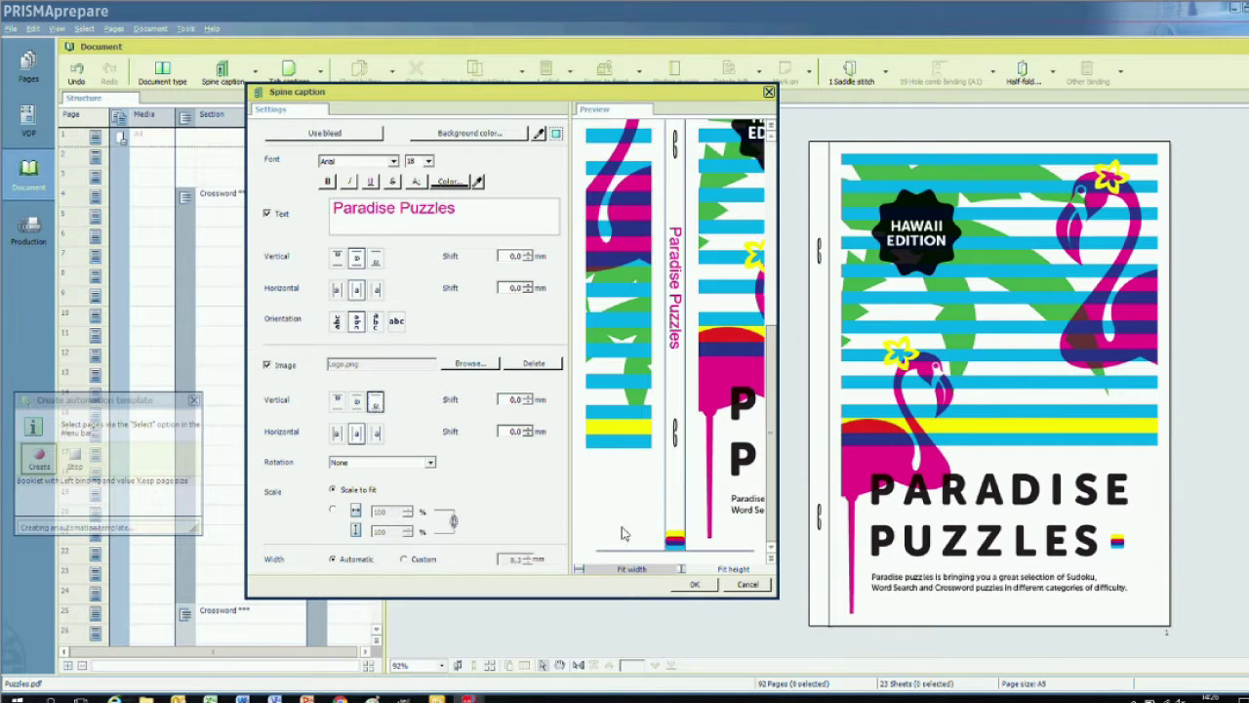
pyautogui.doubleClick(514, 399)
pyautogui.write('12')
pyautogui.press('Tab')
pyautogui.click(708, 586)
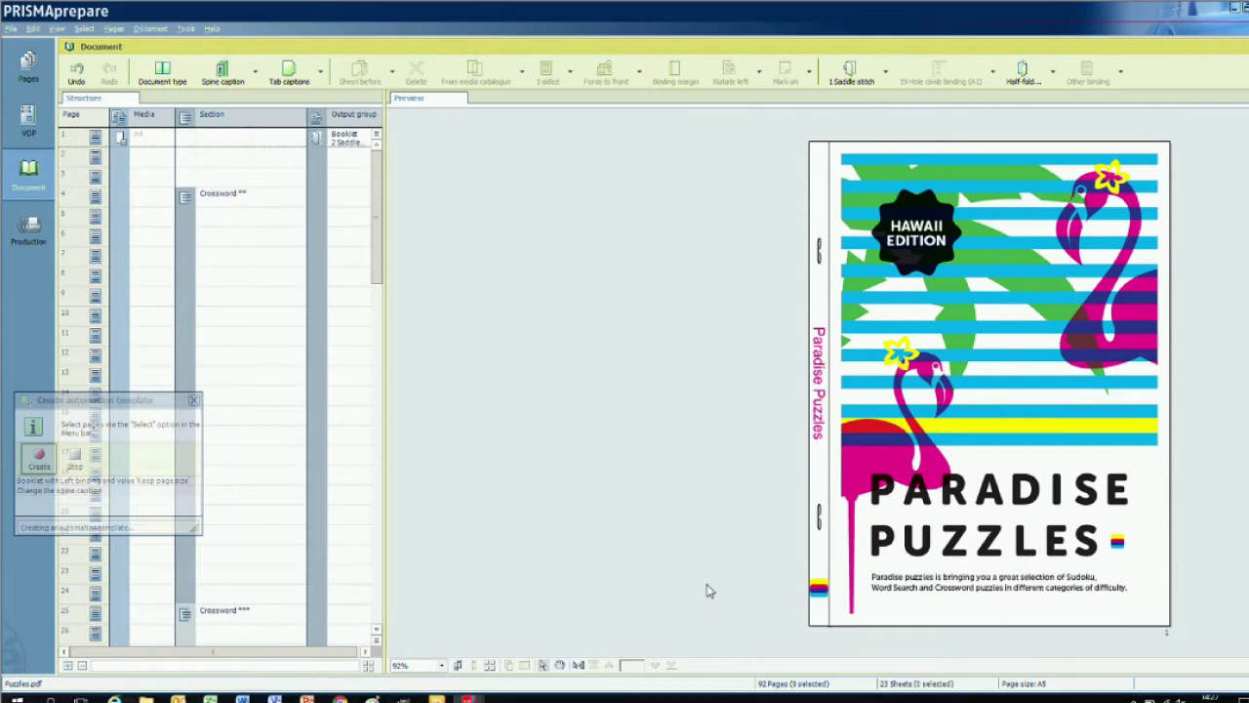
# Apply rounded bleed tabs with cycle length 7 and 6 mm top and bottom indents
pyautogui.click(321, 80)
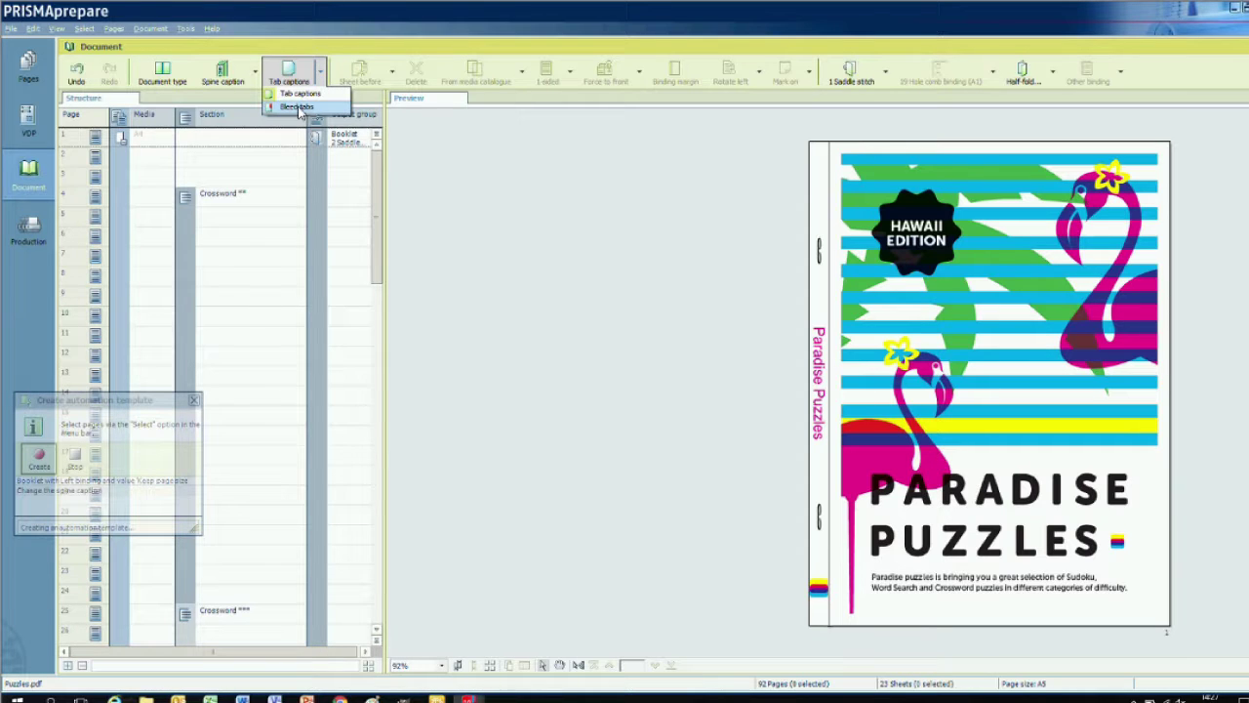
pyautogui.click(318, 110)
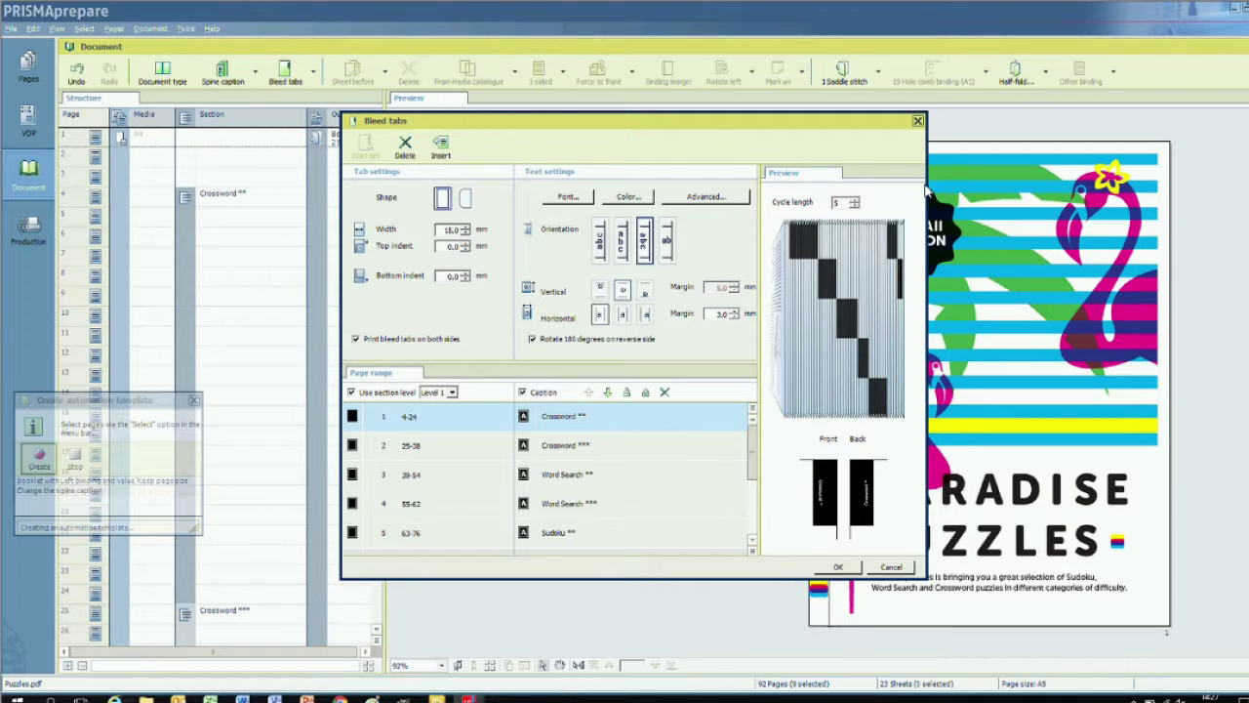
pyautogui.click(855, 199)
pyautogui.click(855, 199)
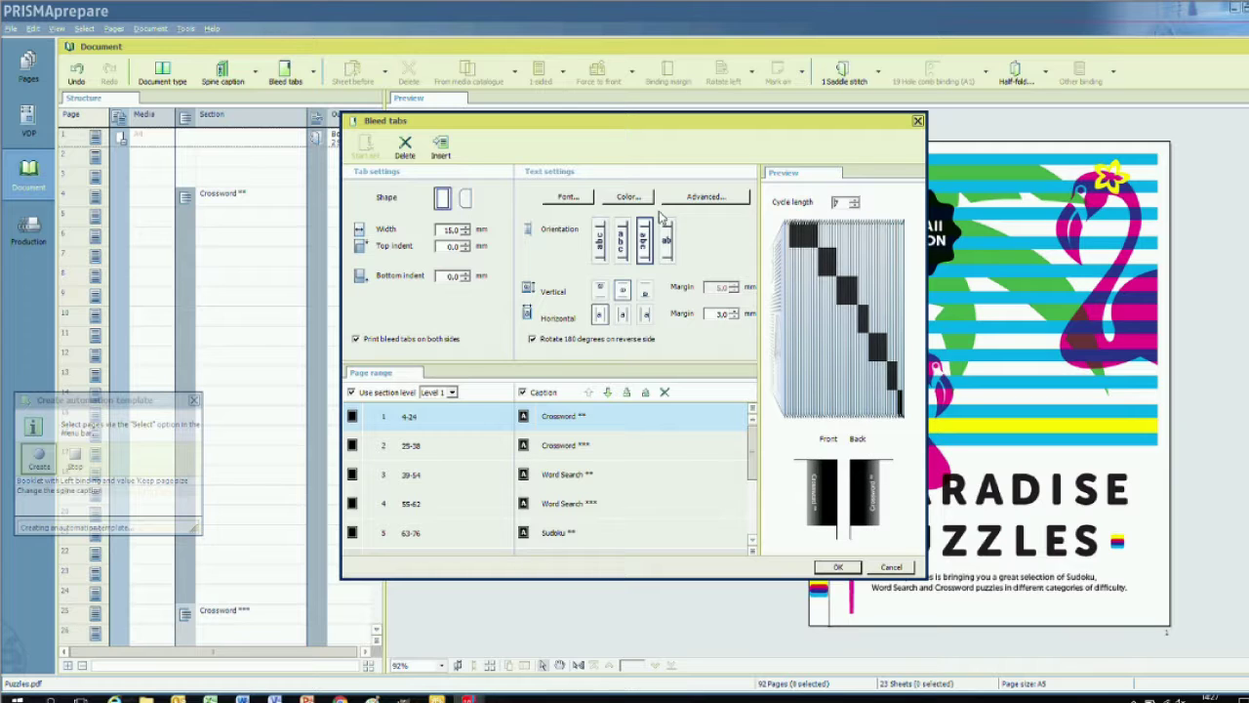
pyautogui.click(466, 200)
pyautogui.doubleClick(455, 245)
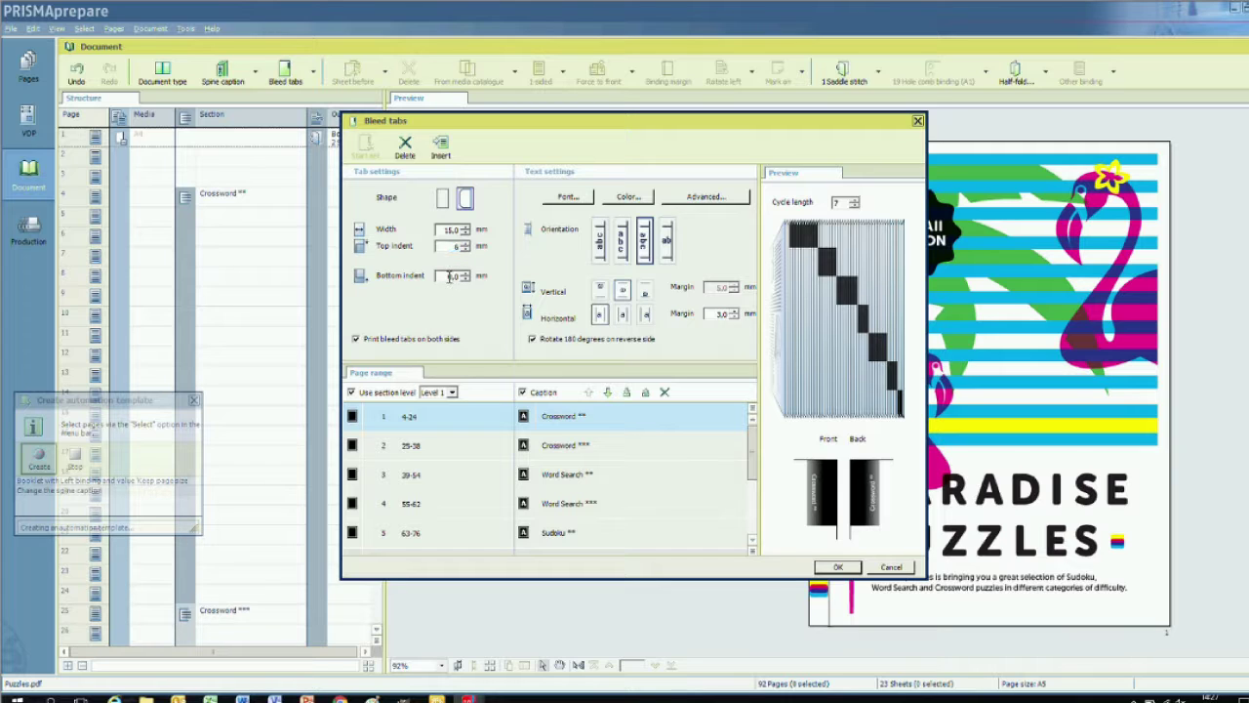
pyautogui.write('6')
pyautogui.click(450, 277)
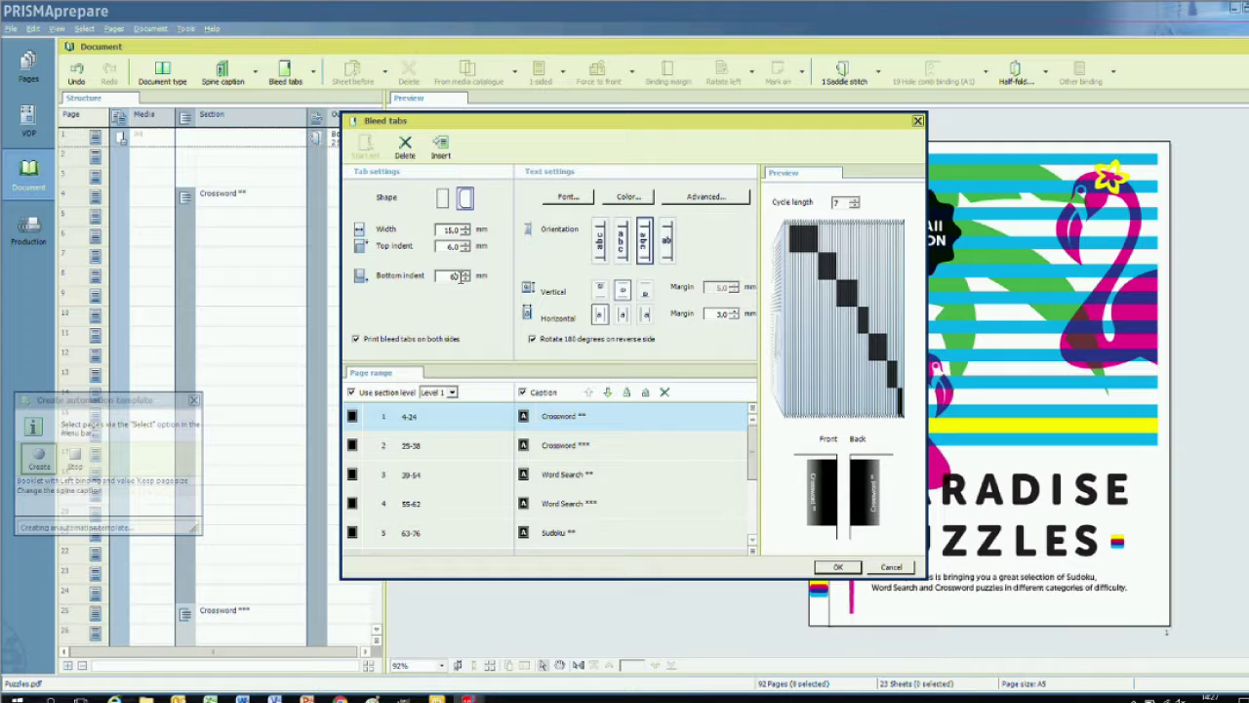
pyautogui.click(452, 246)
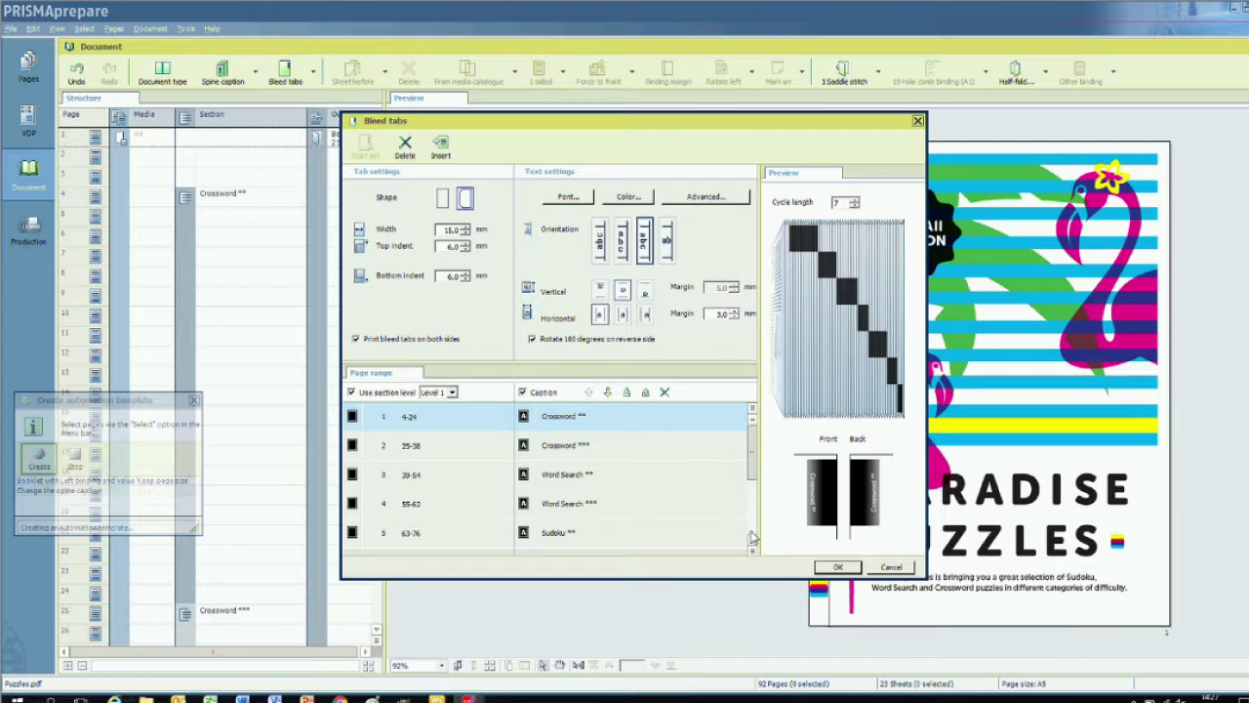
pyautogui.click(839, 568)
pyautogui.click(838, 568)
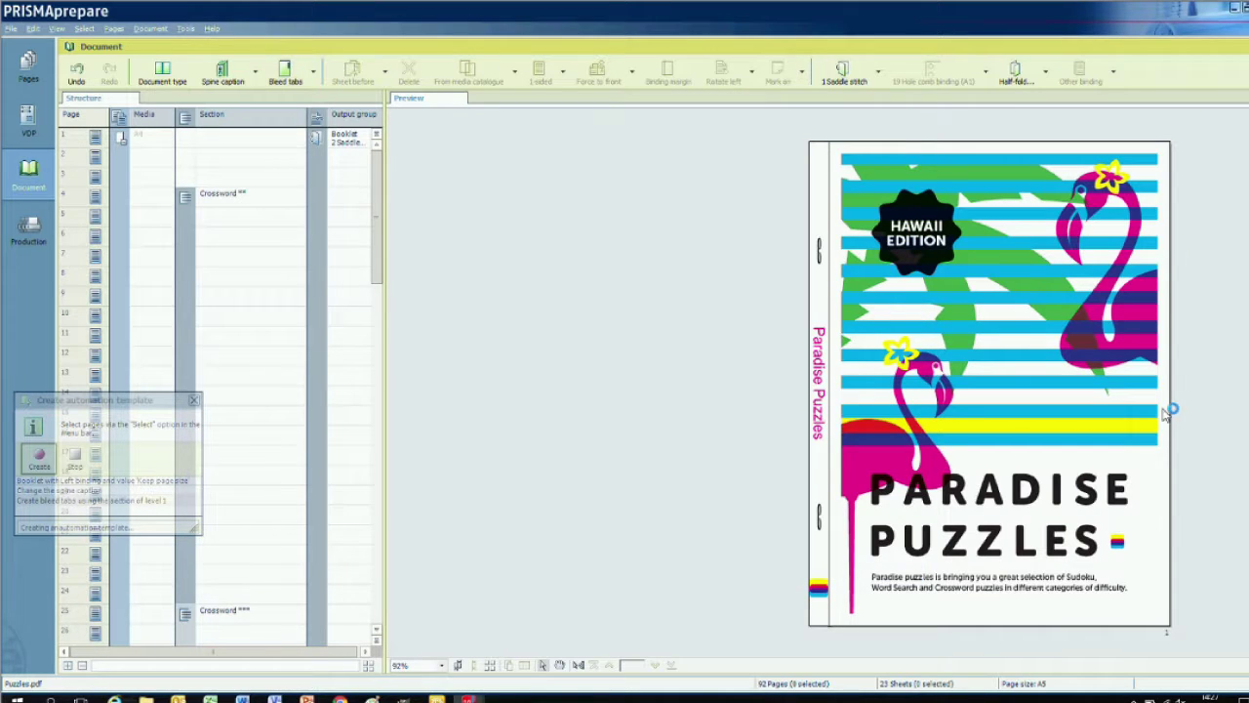
# Check the page thumbnails and the 18–19 spread, then switch to the Production view
pyautogui.click(491, 666)
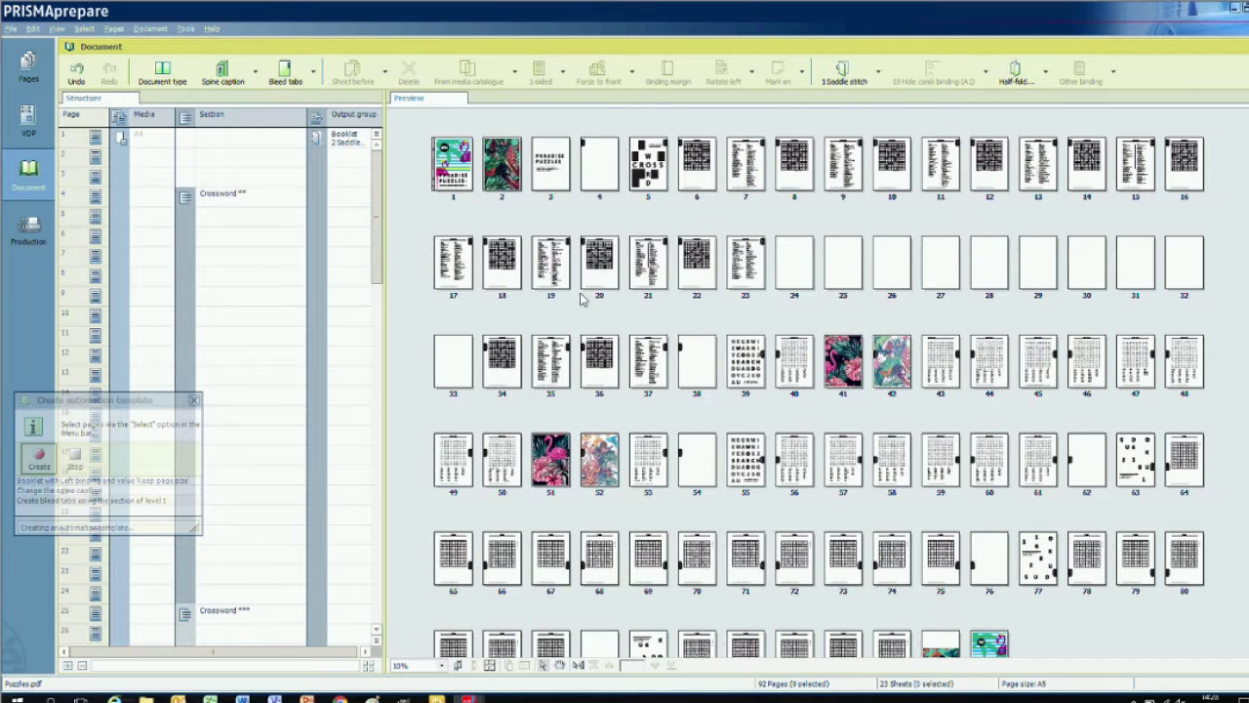
pyautogui.click(552, 259)
pyautogui.click(456, 664)
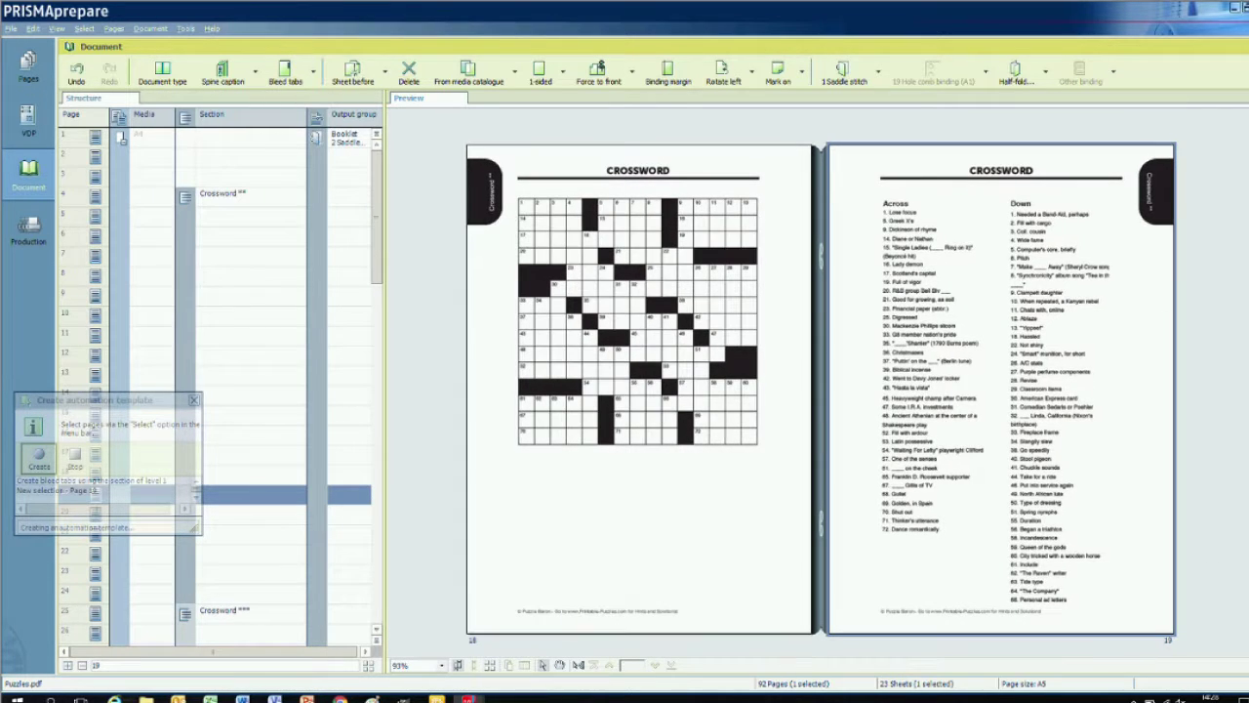
pyautogui.scroll(-5, 820, 381)
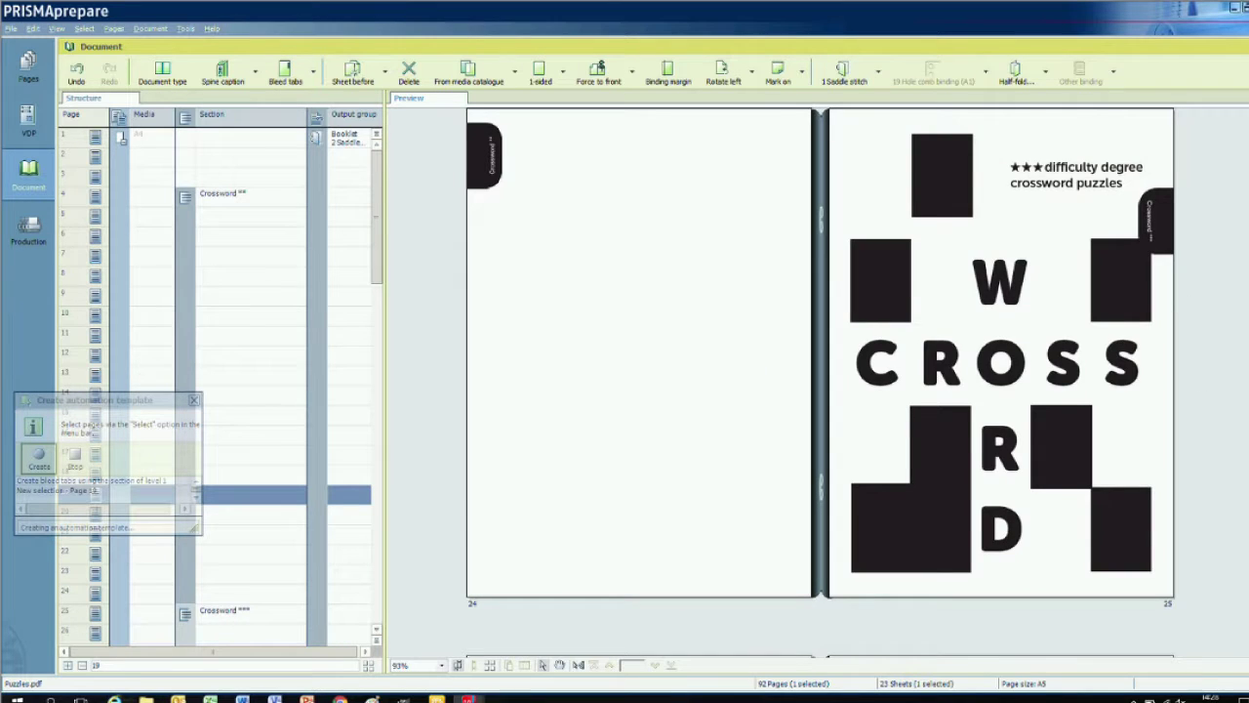
pyautogui.scroll(-2, 819, 381)
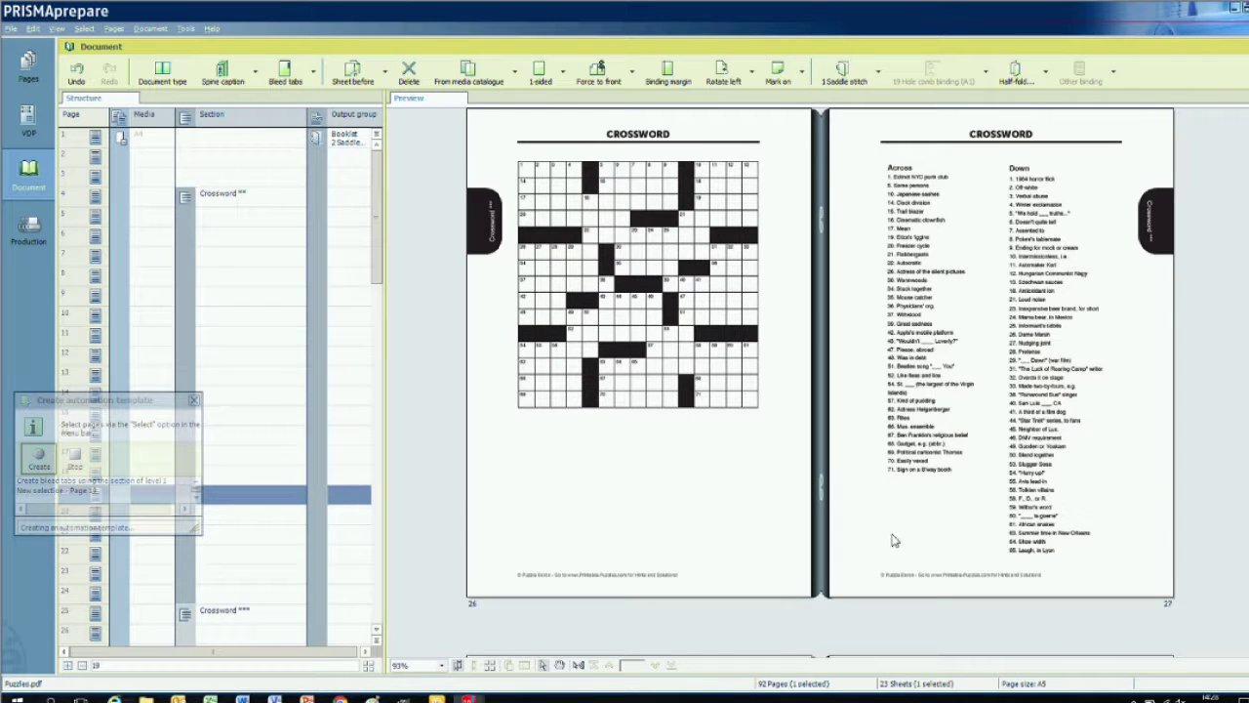
pyautogui.click(32, 230)
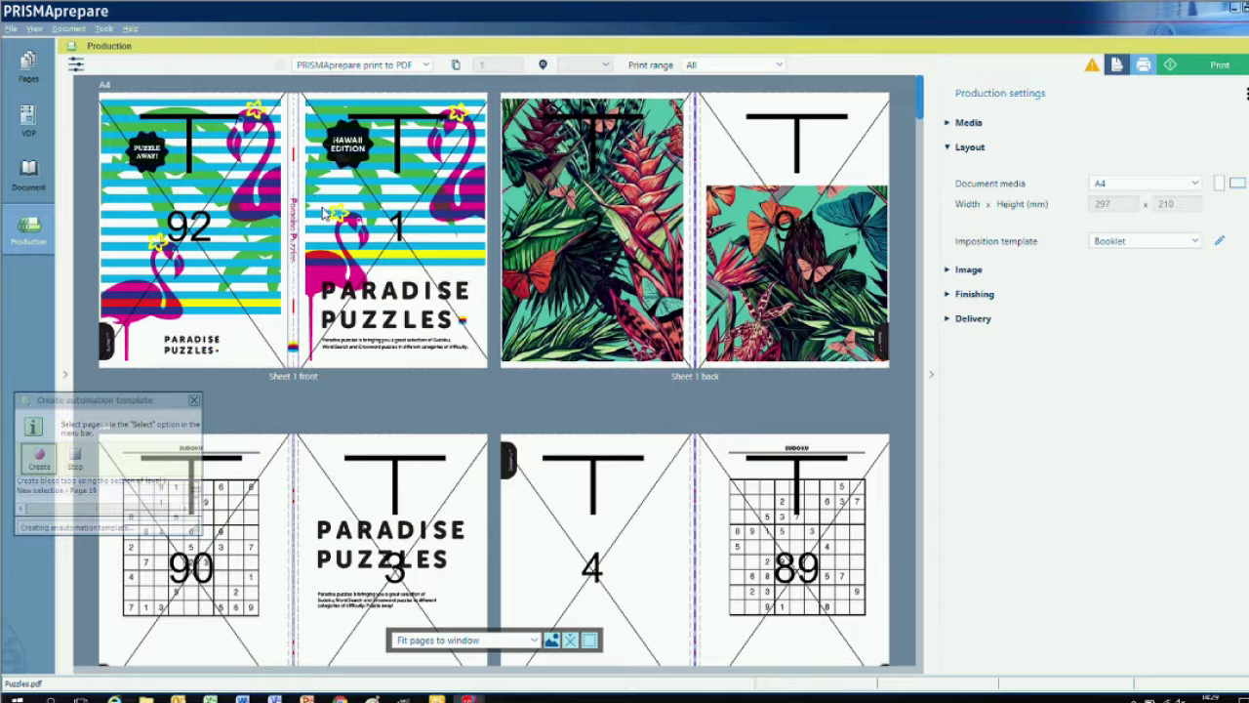
# Review the page order on all sheets at 100% zoom with page content hidden
pyautogui.click(534, 640)
pyautogui.click(479, 571)
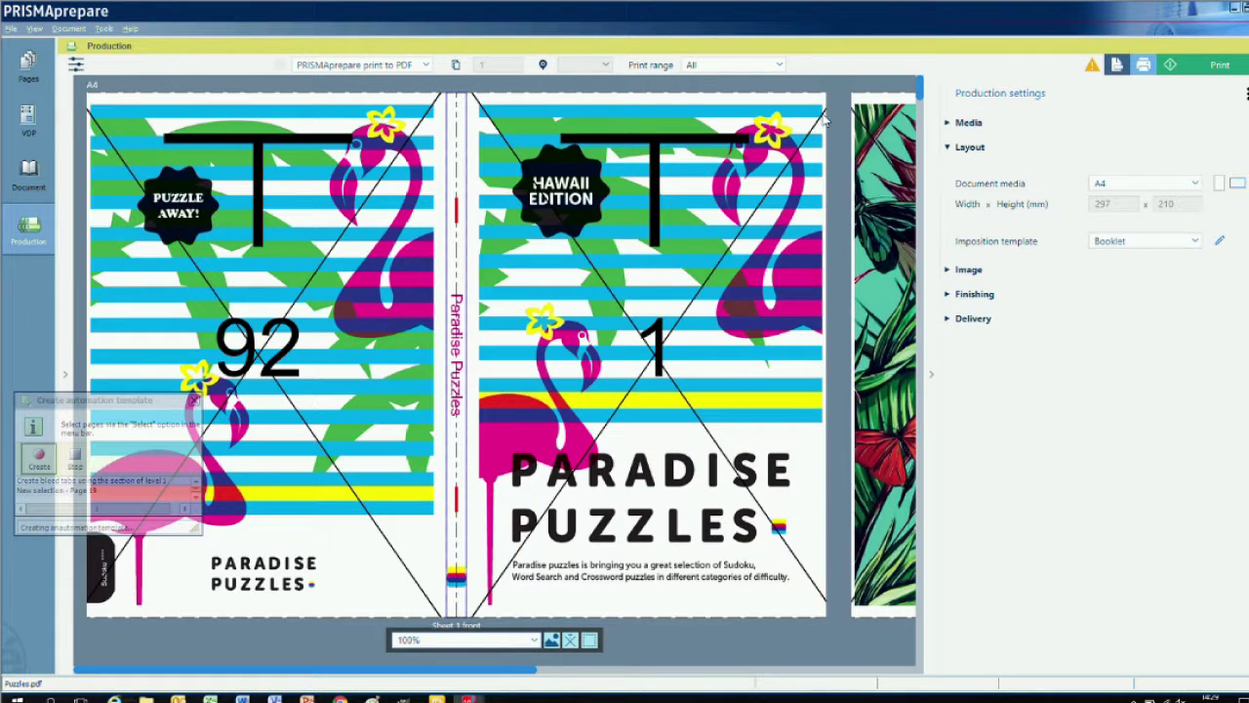
pyautogui.click(551, 640)
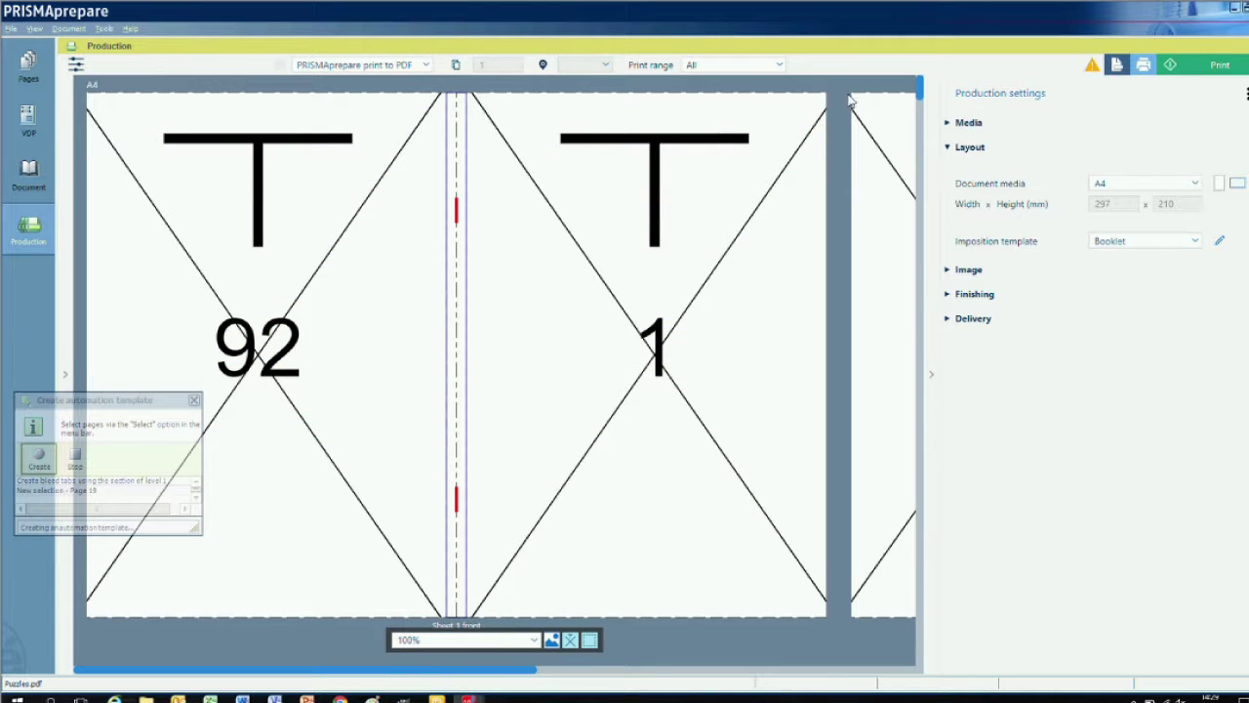
pyautogui.scroll(-10, 588, 240)
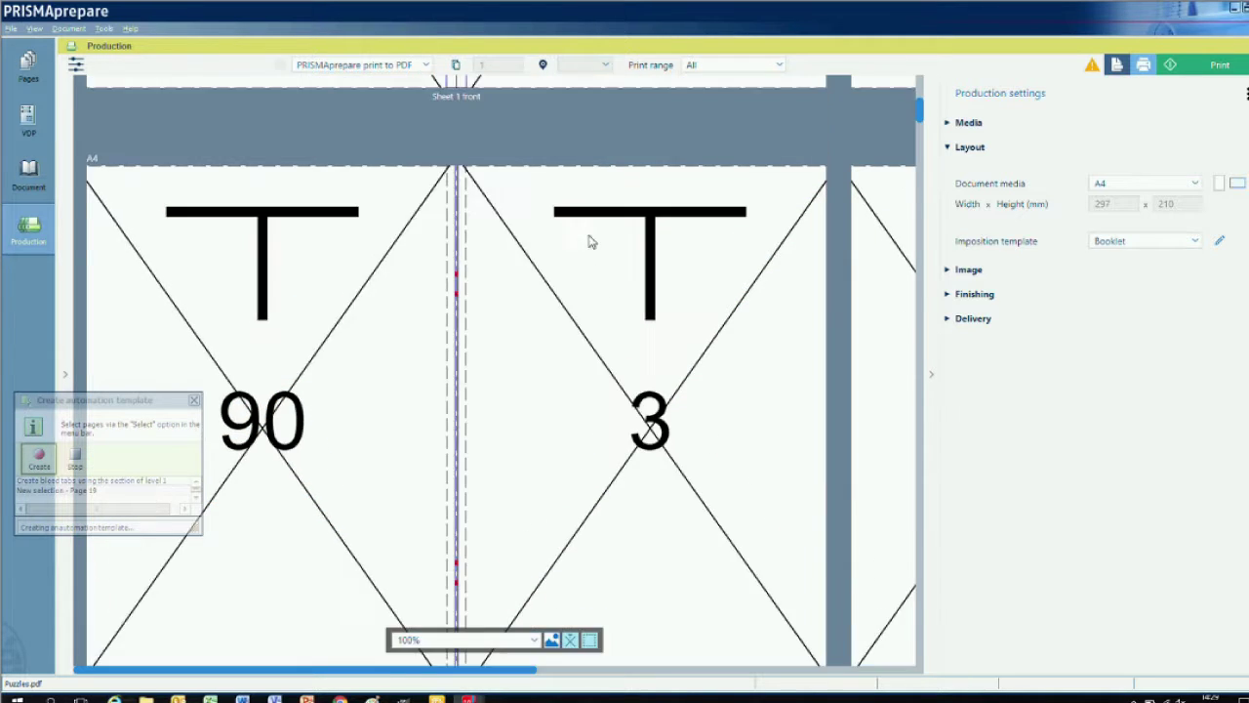
pyautogui.moveTo(919, 583); pyautogui.dragTo(909, 667)
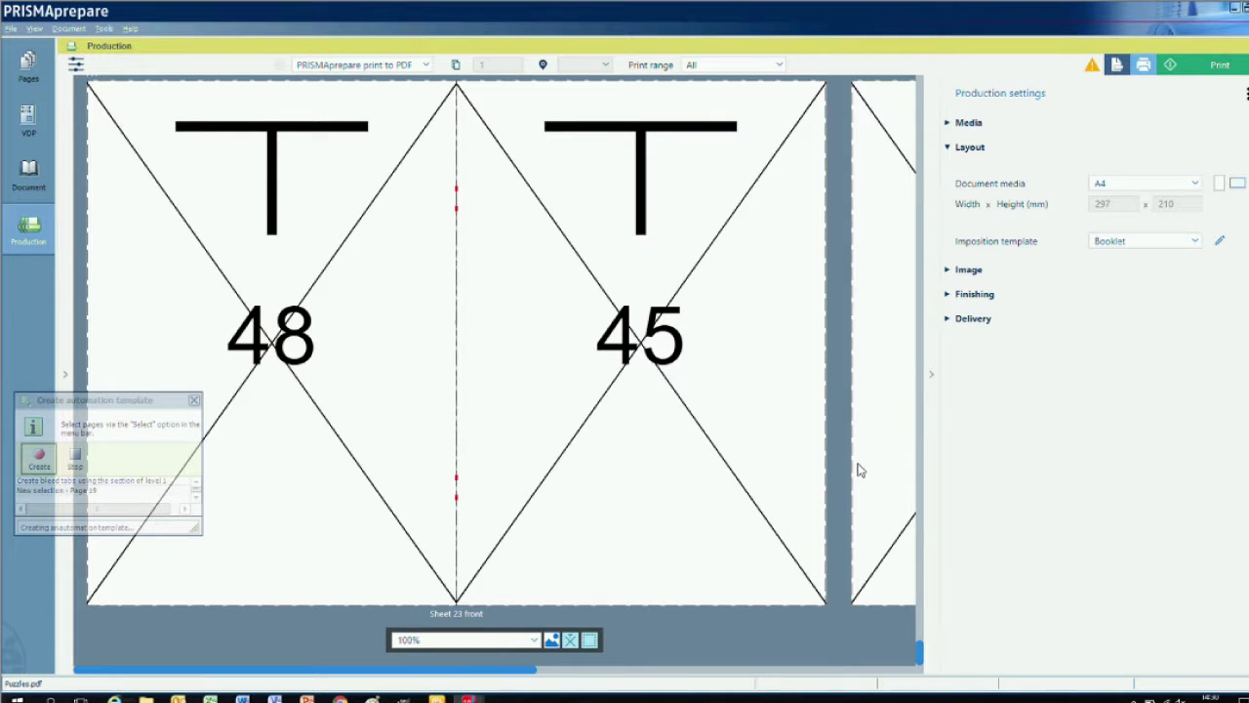
pyautogui.scroll(5, 858, 468)
pyautogui.scroll(6, 859, 470)
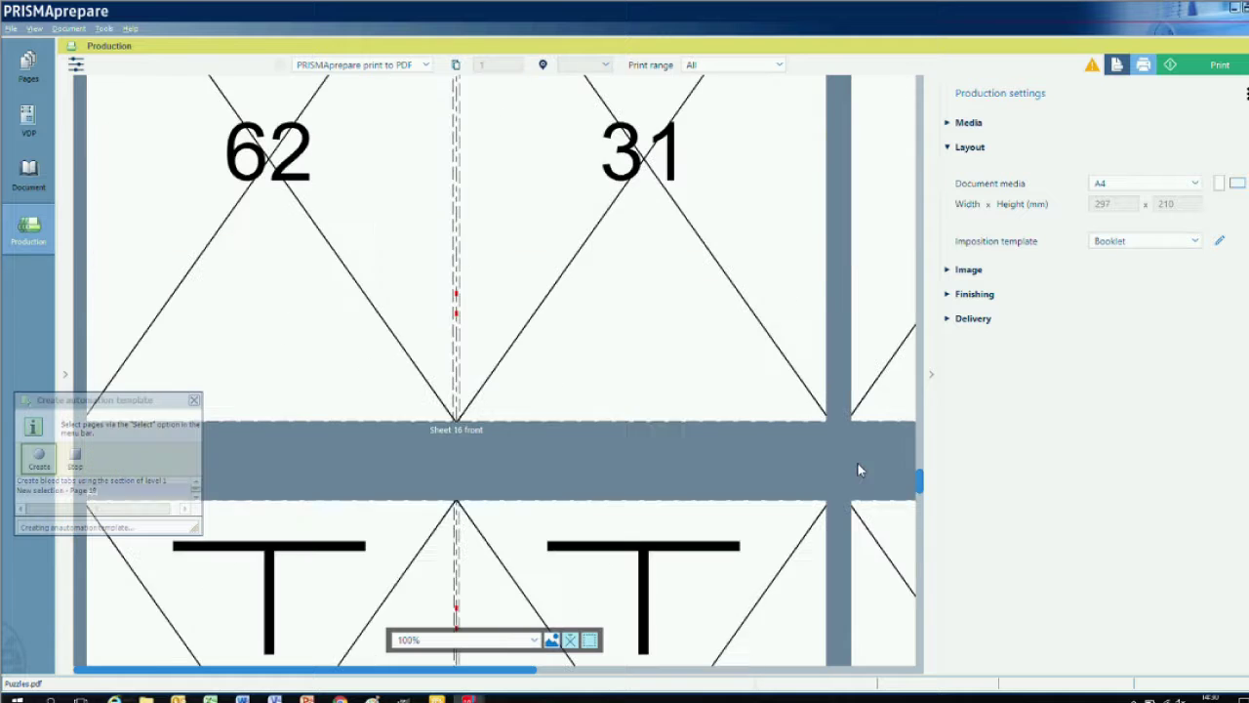
pyautogui.scroll(2, 859, 470)
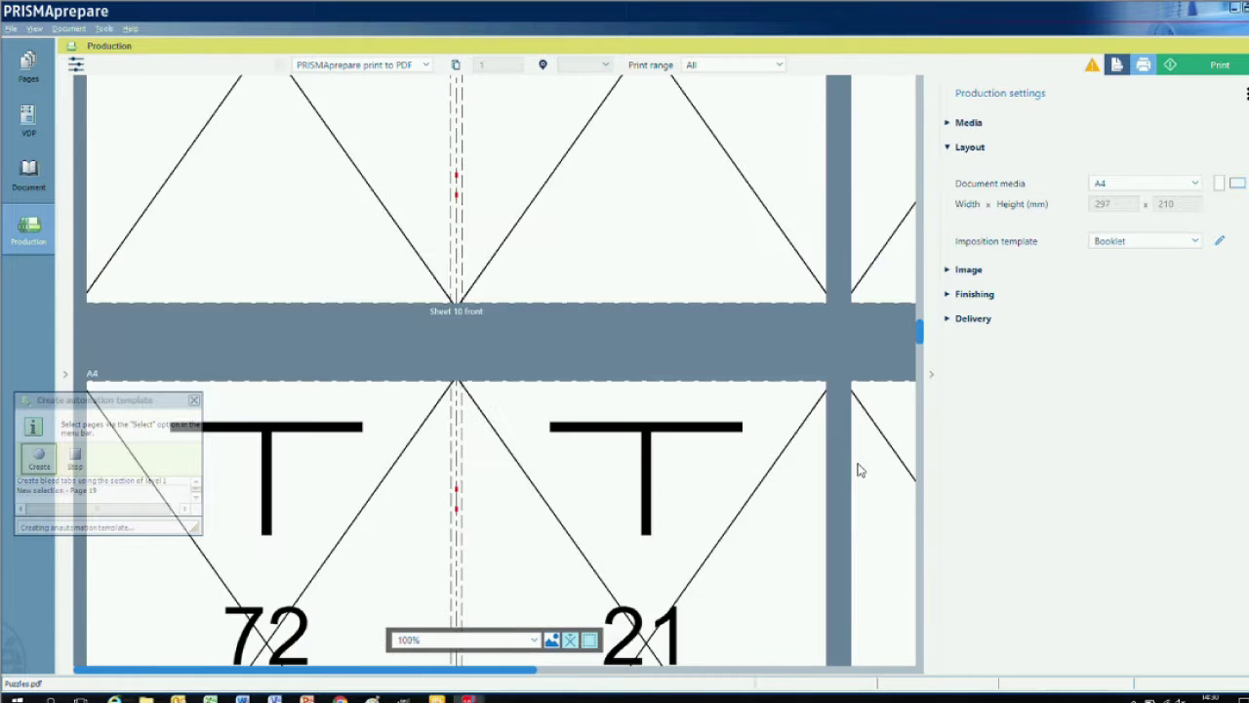
pyautogui.scroll(15, 858, 471)
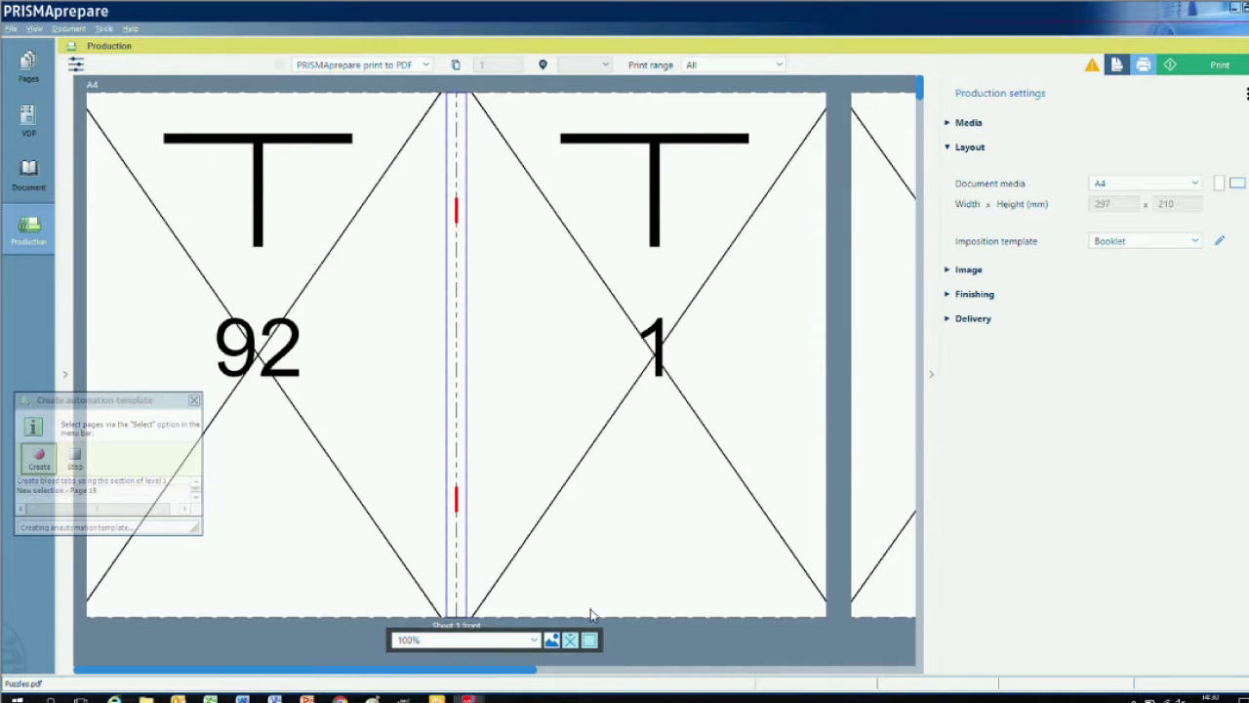
# Show the page artwork again with the placeholder page symbols turned off
pyautogui.click(552, 640)
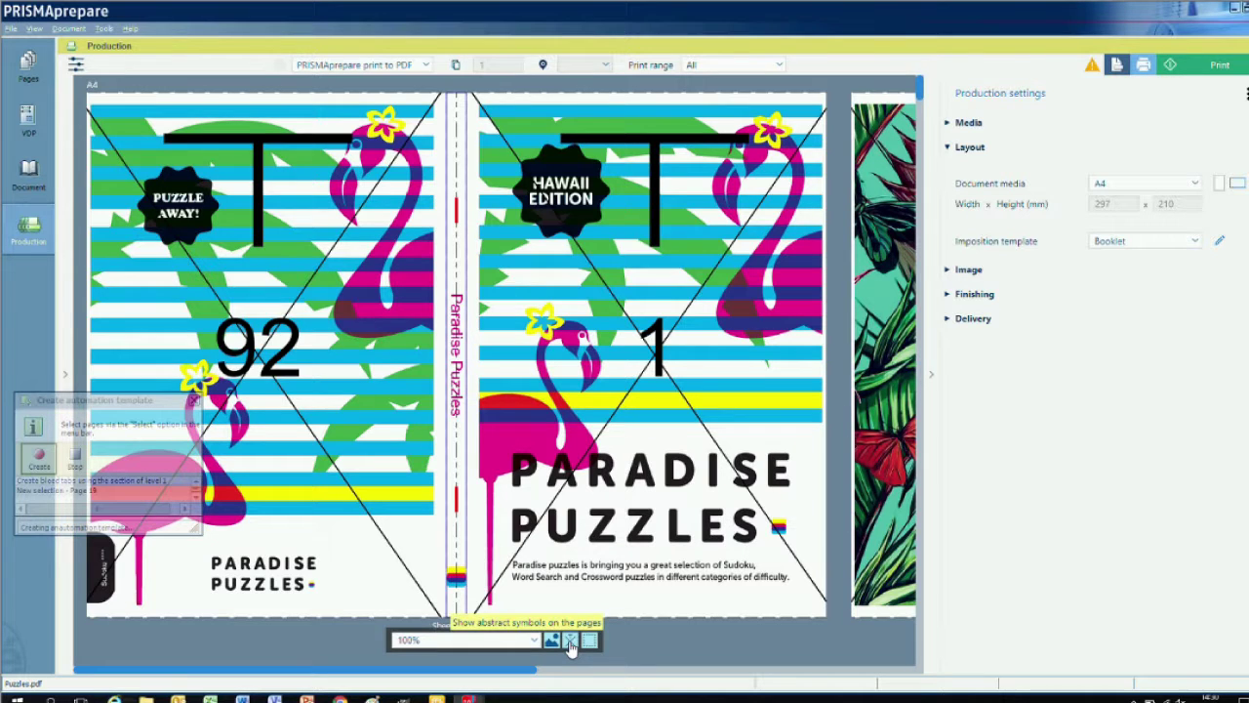
pyautogui.click(571, 641)
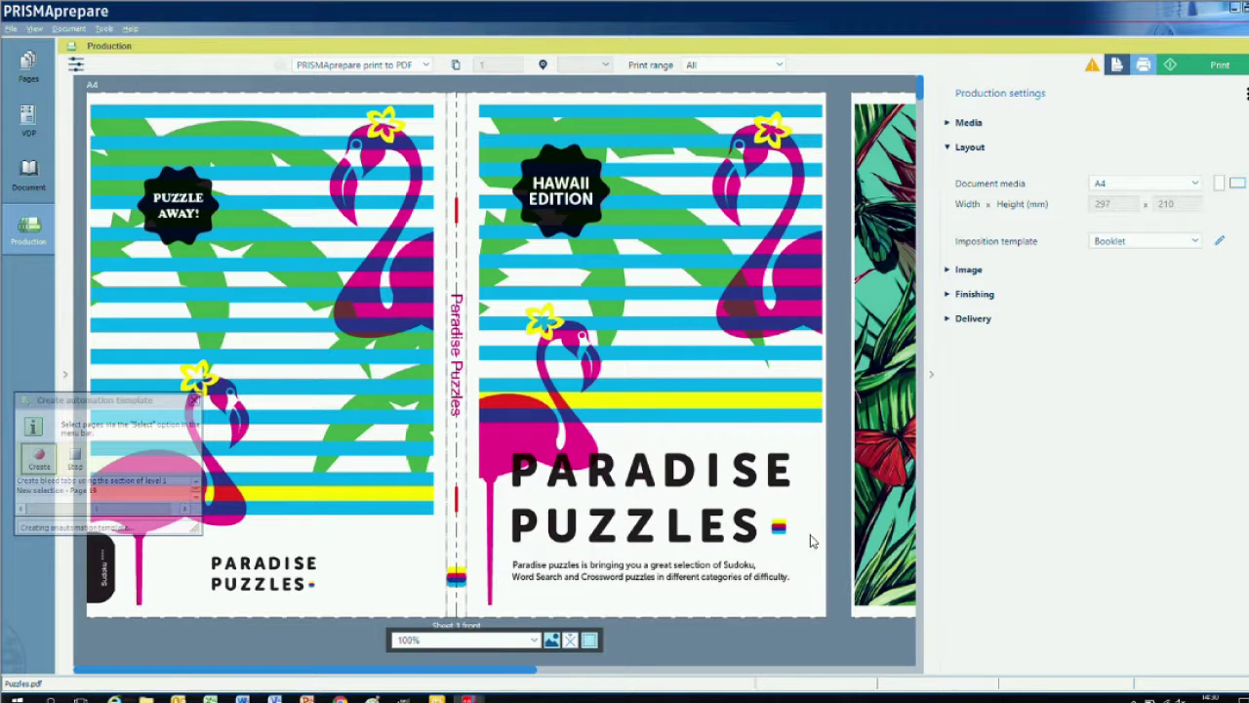
pyautogui.click(1192, 183)
# Impose on portrait A3 with a custom 1×2 same-up, previewing sheets fit to window
pyautogui.click(1140, 417)
pyautogui.click(1193, 336)
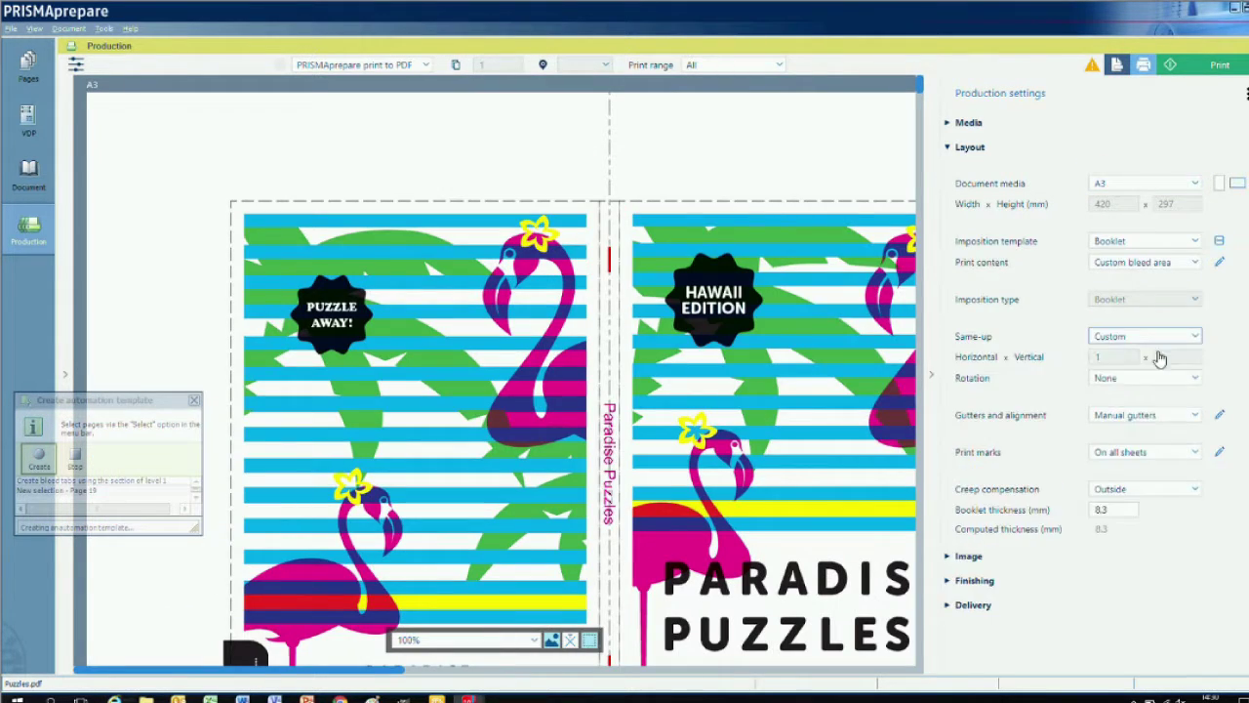
pyautogui.click(1196, 352)
pyautogui.click(534, 639)
pyautogui.click(459, 488)
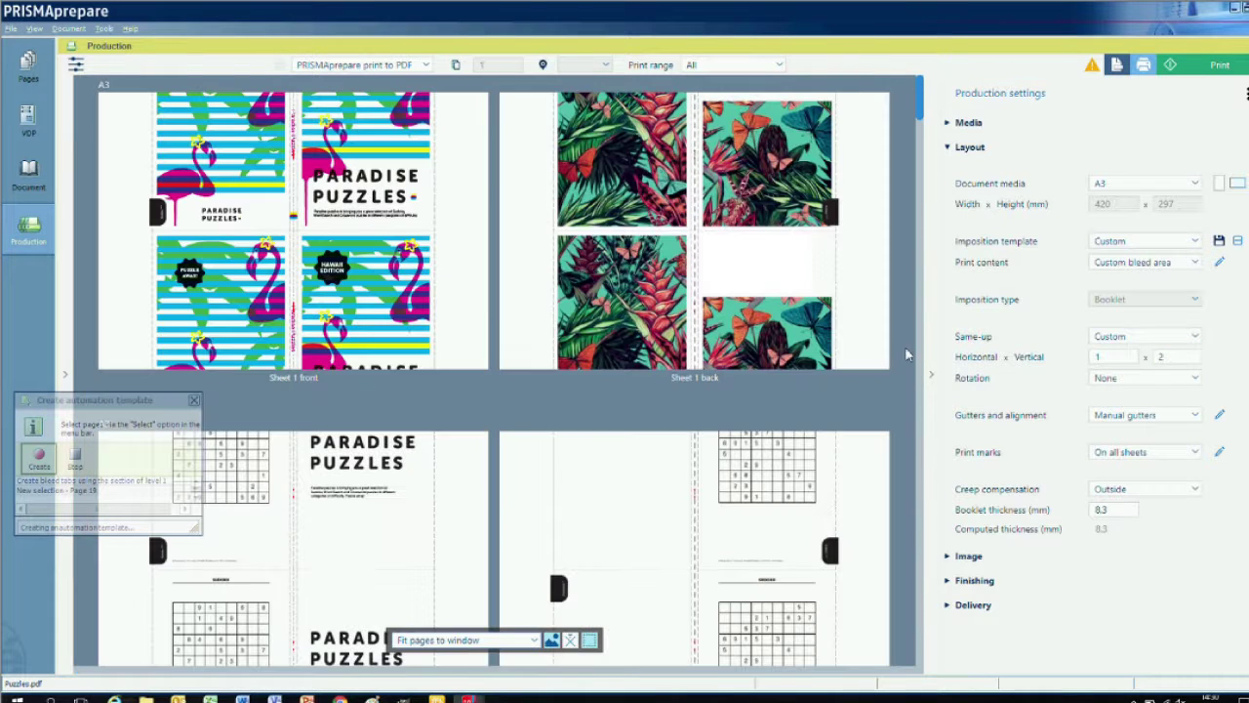
pyautogui.click(1218, 183)
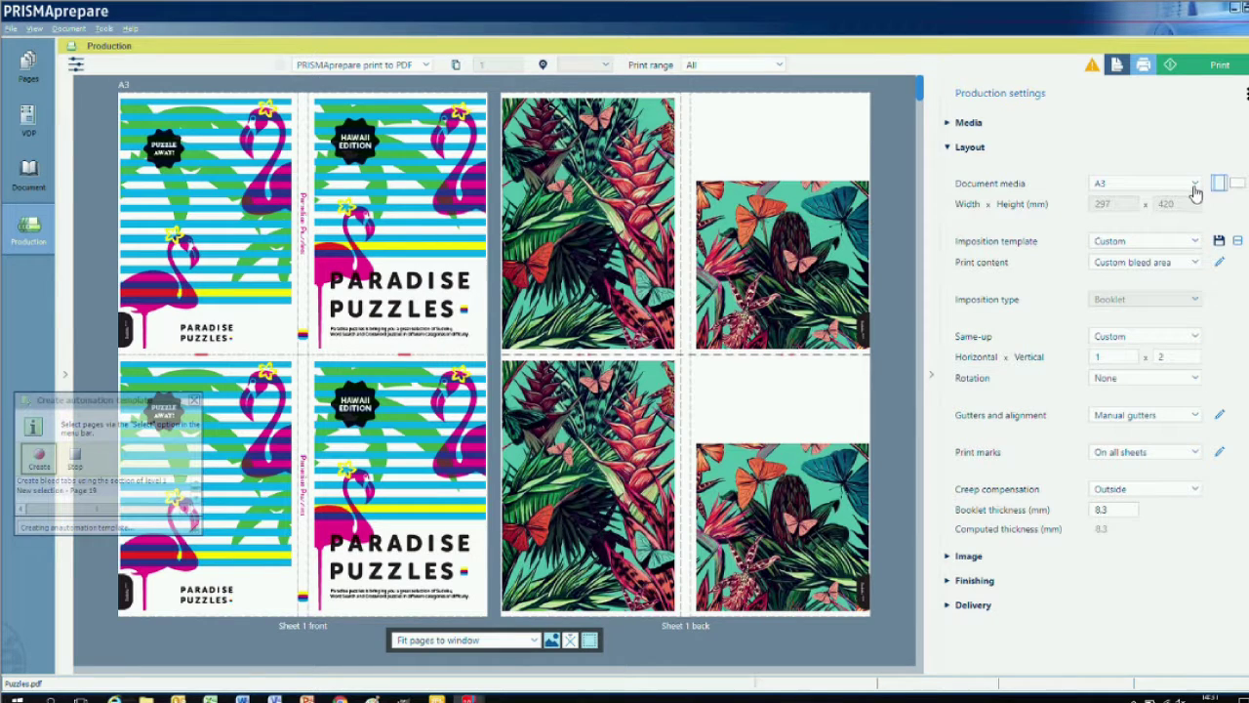
# Select the Oce VarioPrint 6330 printer and stop the template recording
pyautogui.scroll(-3, 819, 421)
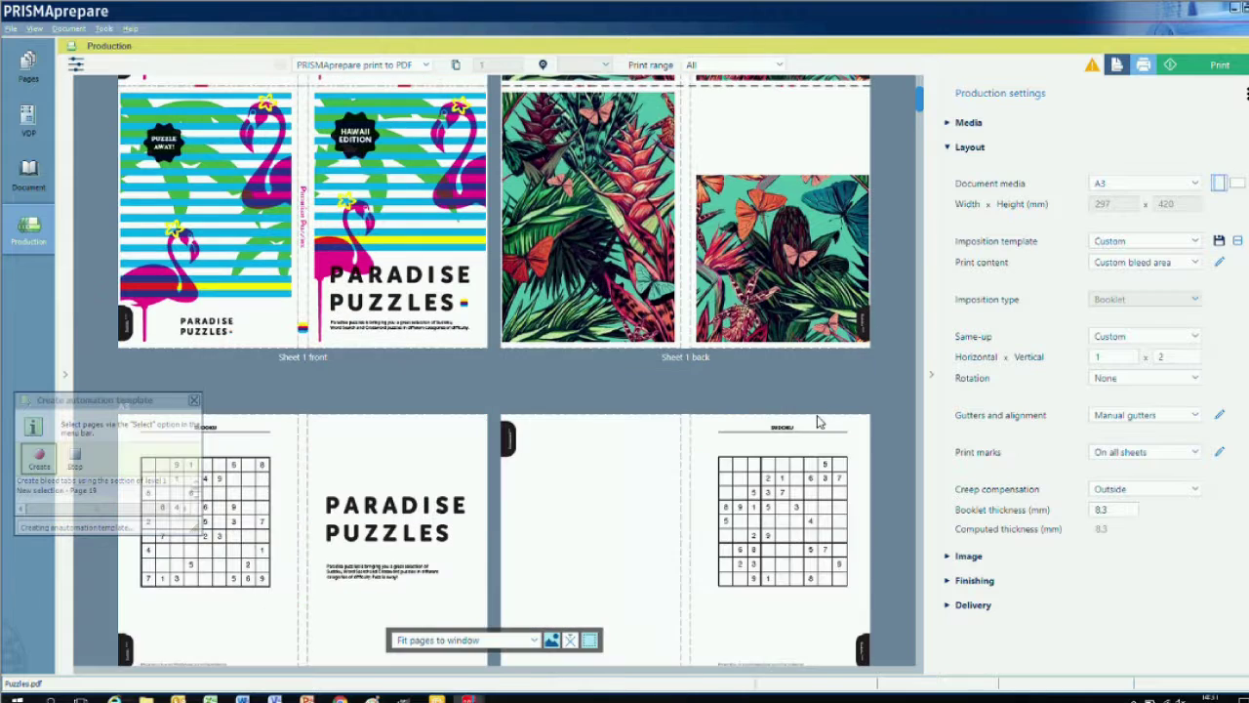
pyautogui.scroll(-10, 819, 369)
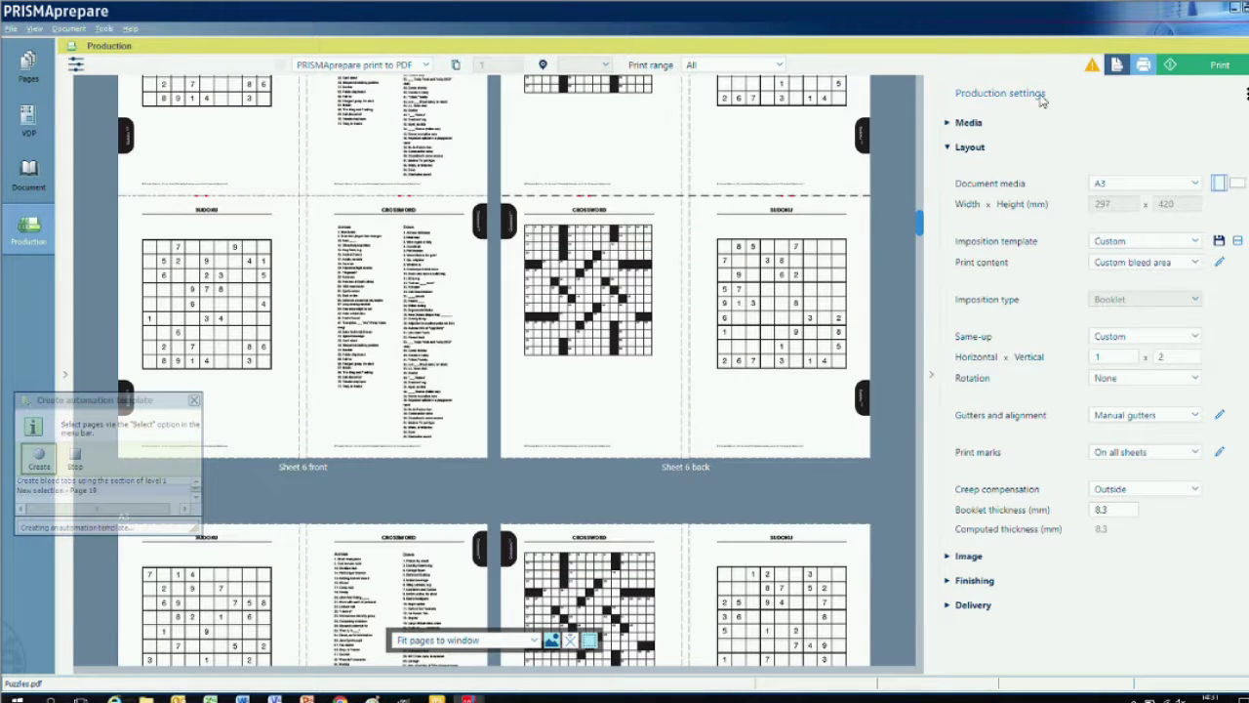
pyautogui.click(425, 65)
pyautogui.click(388, 363)
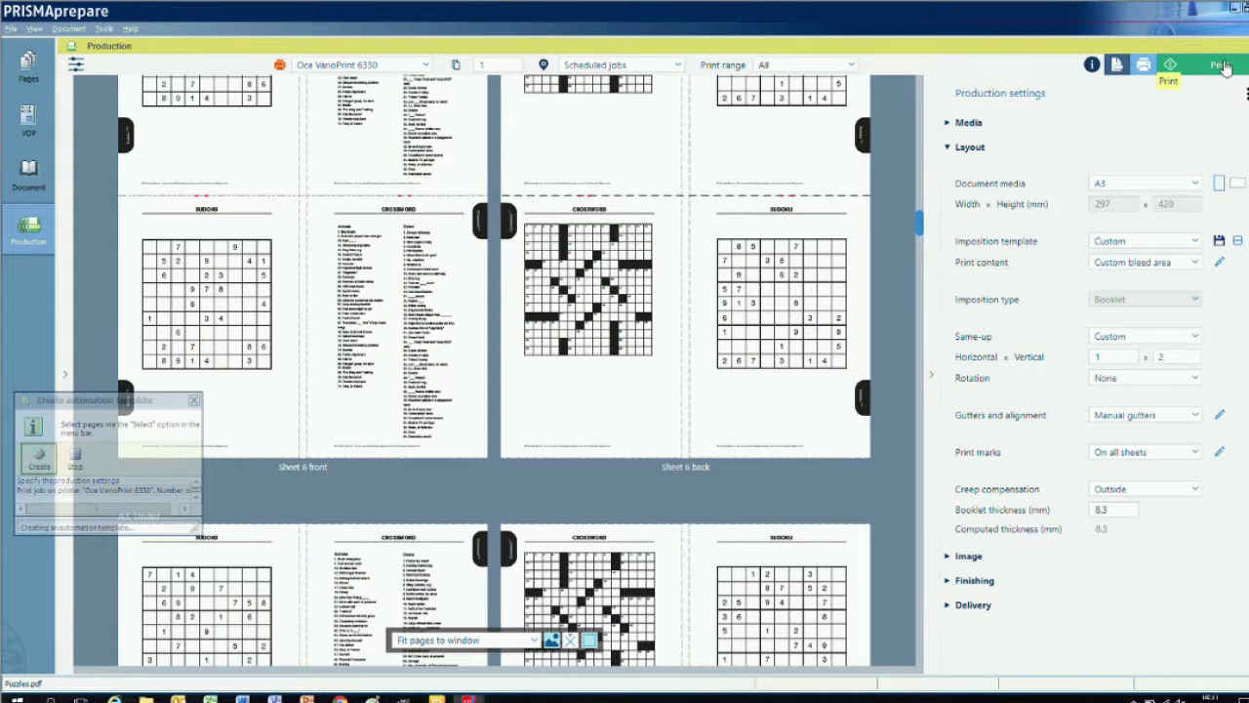
pyautogui.click(75, 457)
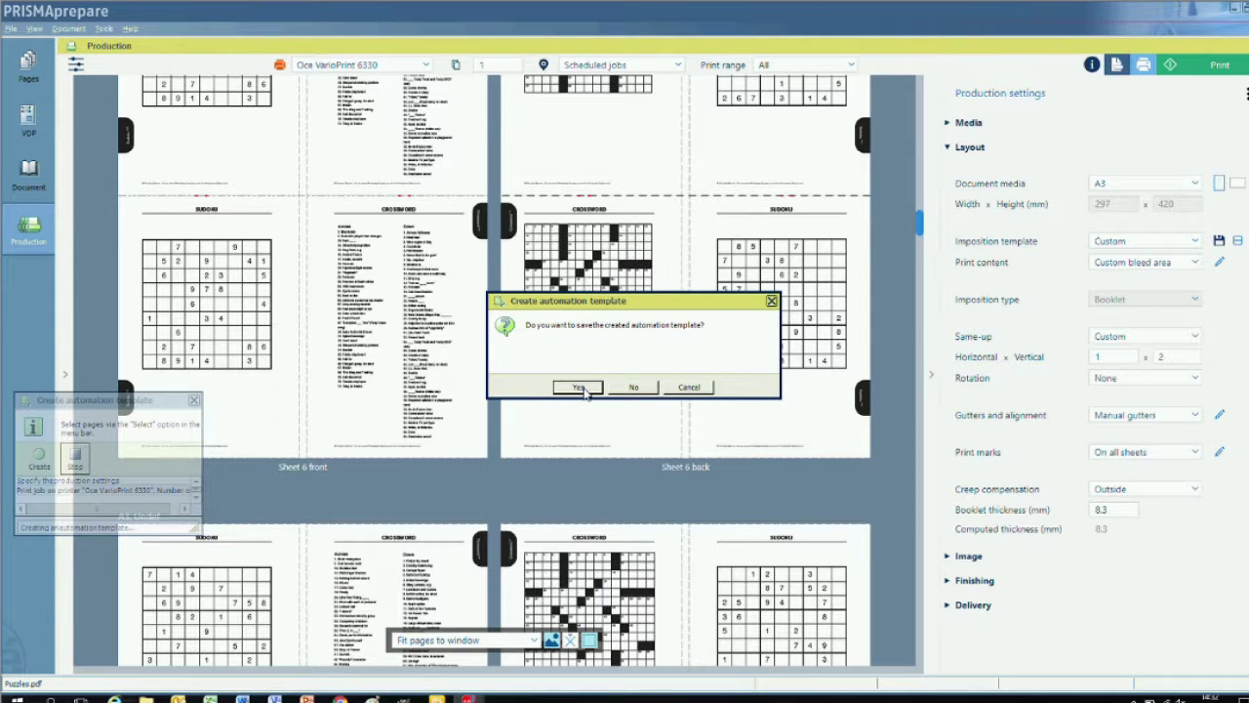
# Save the template as 'booklet 2-up on A3 sheet' with Add to picklist checked
pyautogui.click(579, 388)
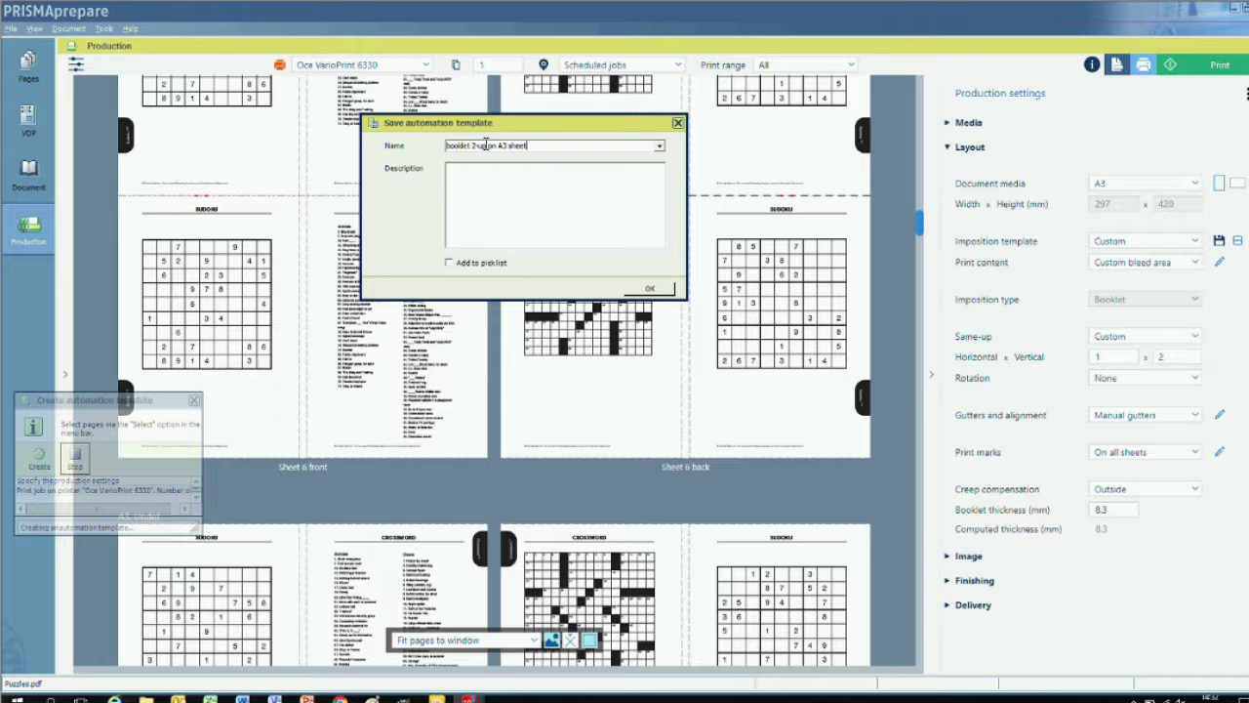
pyautogui.click(449, 263)
pyautogui.click(646, 290)
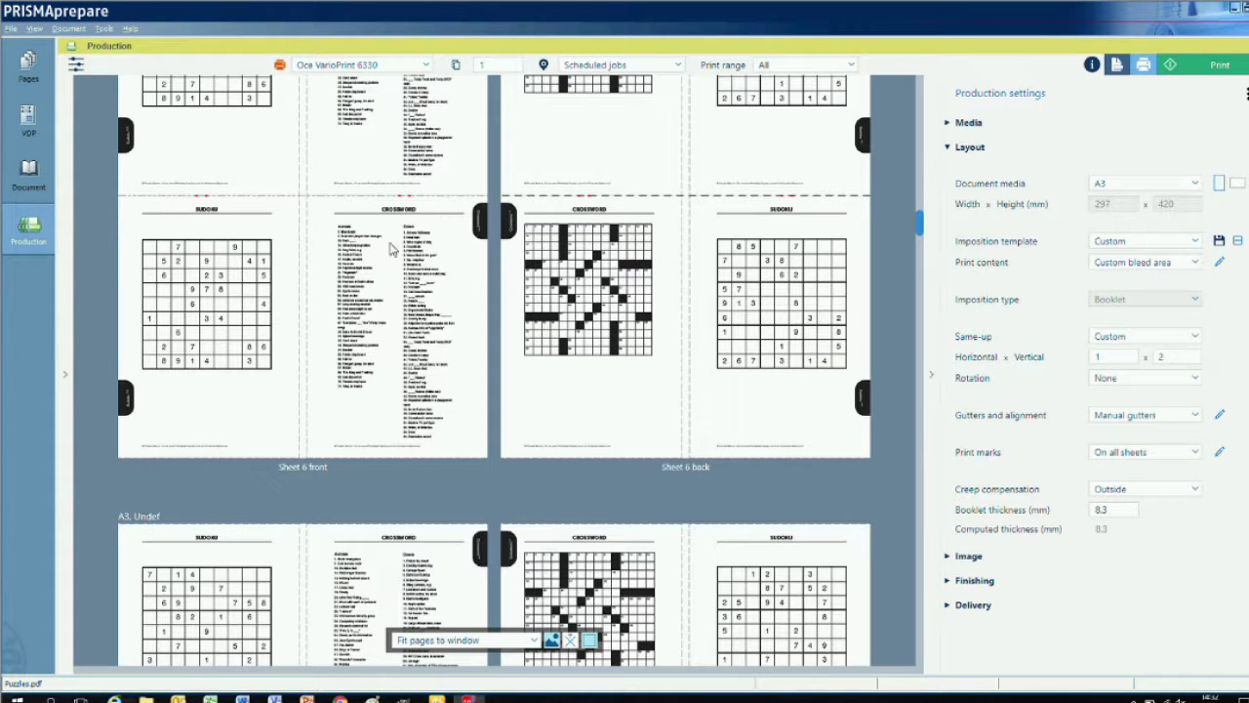
# Select PRISMAprepare print to PDF as the printer and start printing
pyautogui.click(425, 65)
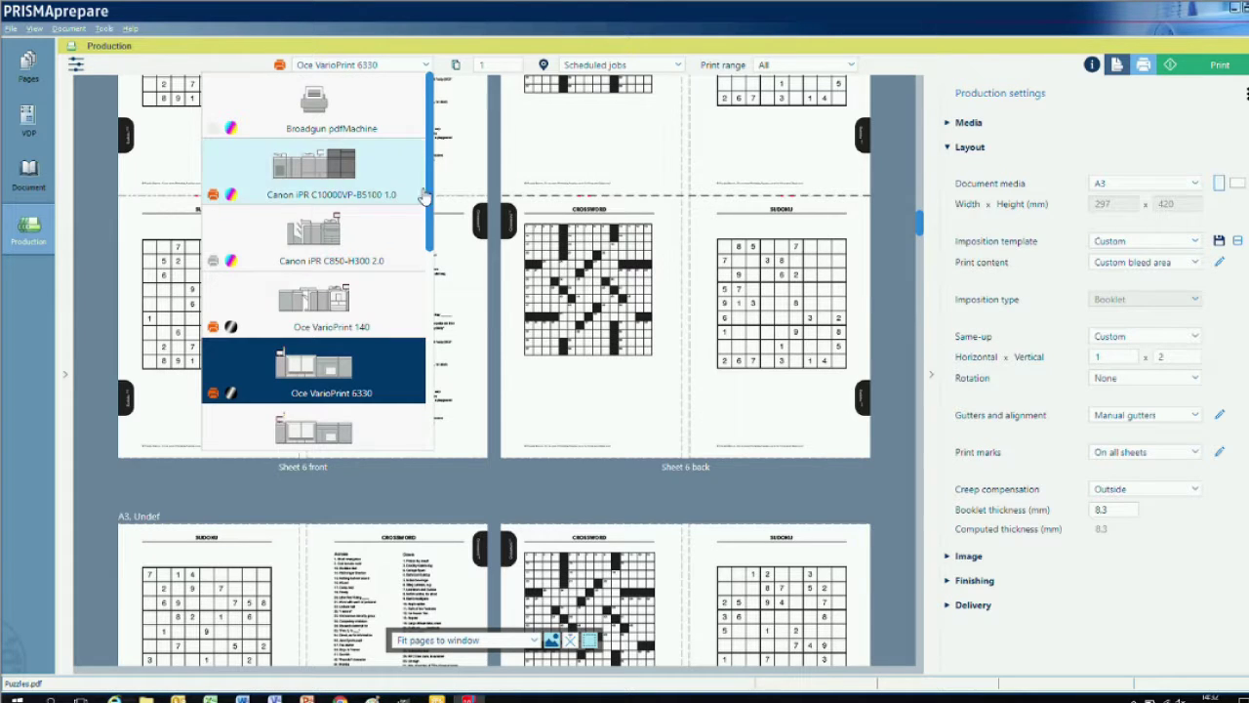
pyautogui.moveTo(426, 195); pyautogui.dragTo(426, 357)
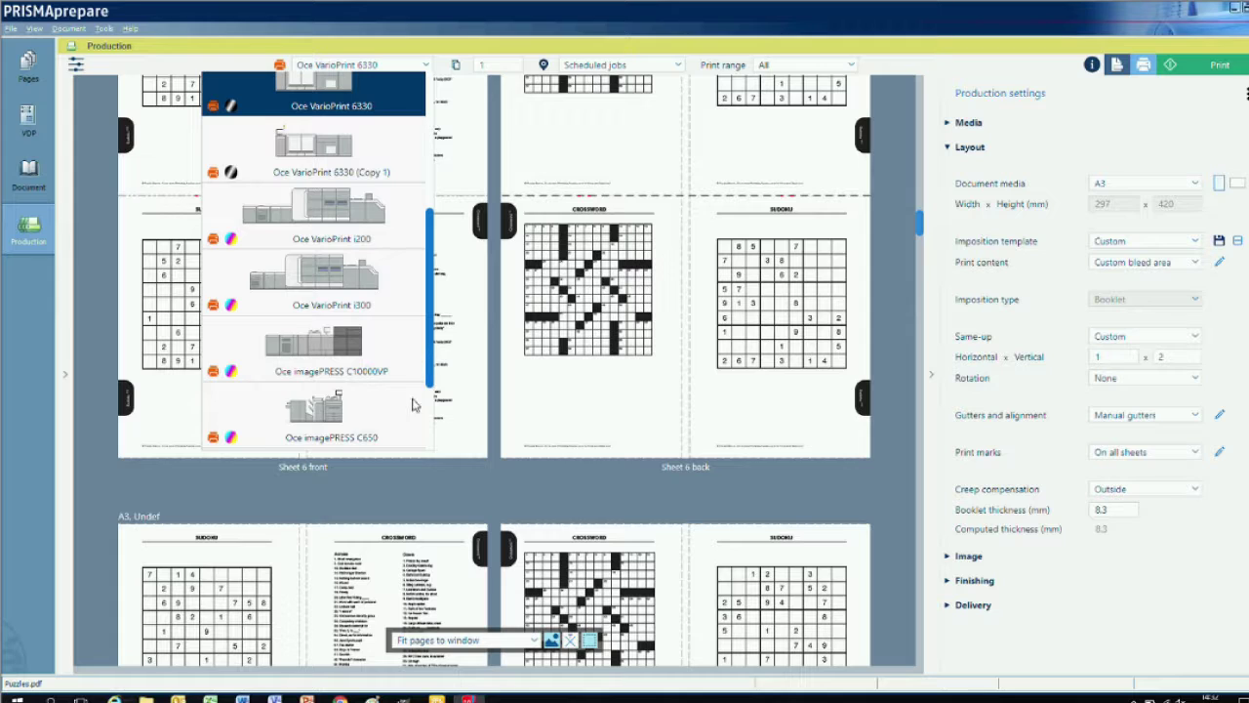
pyautogui.scroll(-1, 412, 404)
pyautogui.click(318, 63)
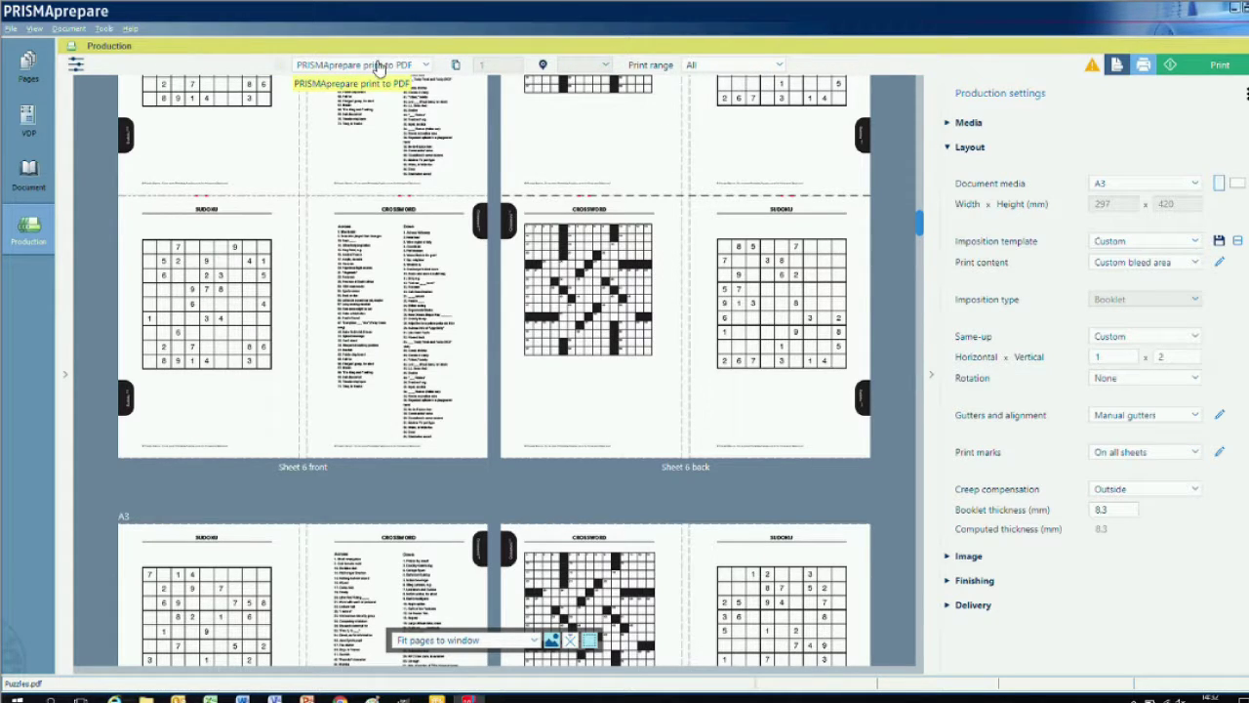
pyautogui.click(1216, 66)
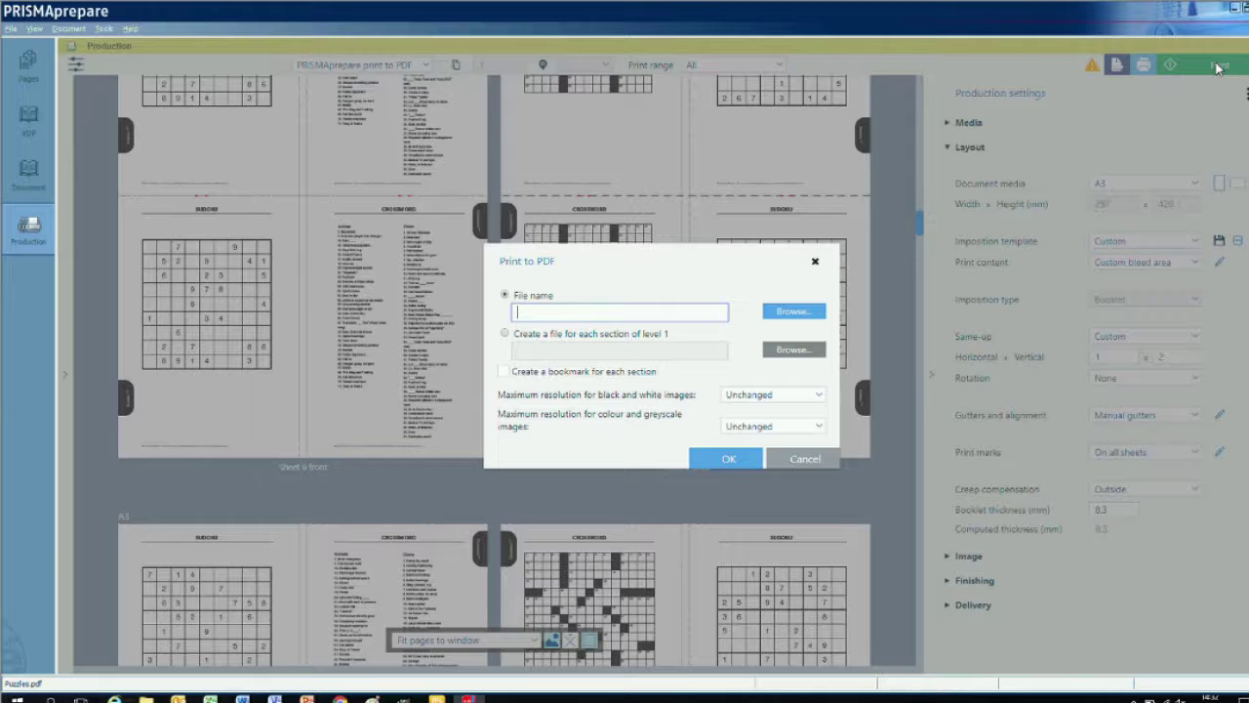
# Name the output PDF 'Print 2 PDF' on the Desktop and confirm the print
pyautogui.click(795, 312)
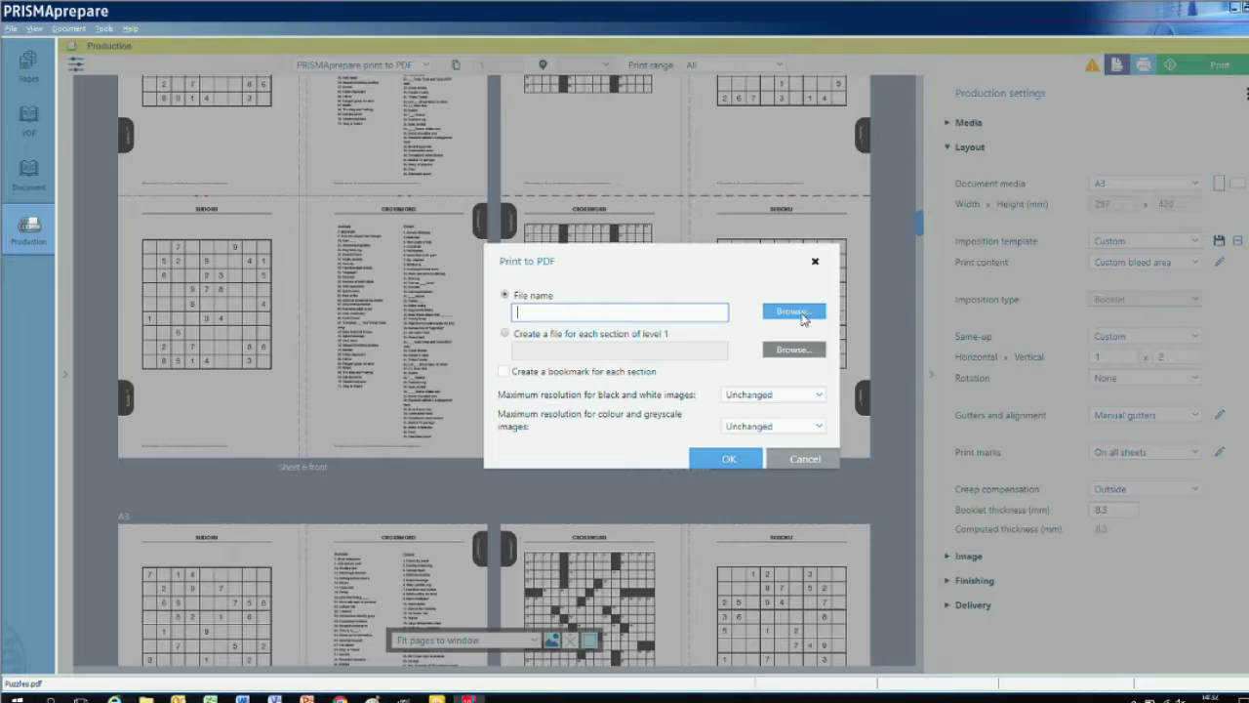
pyautogui.click(798, 313)
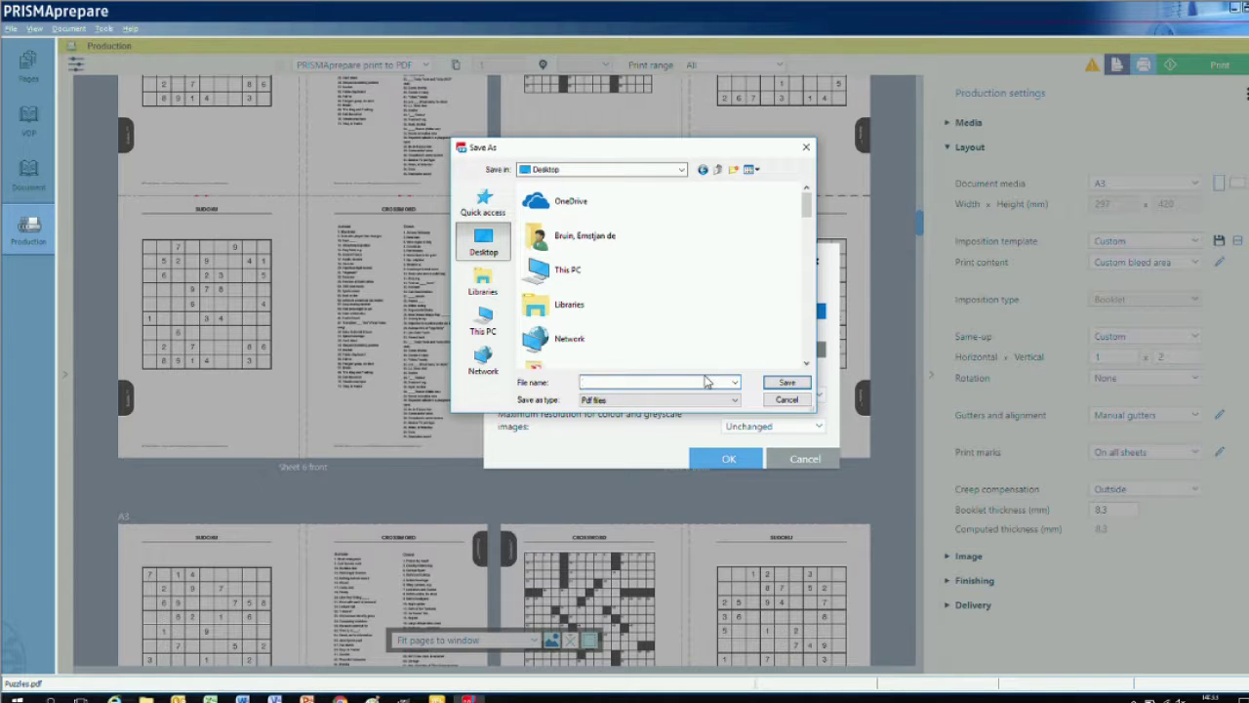
pyautogui.write('Print 2 PDF Booklet')
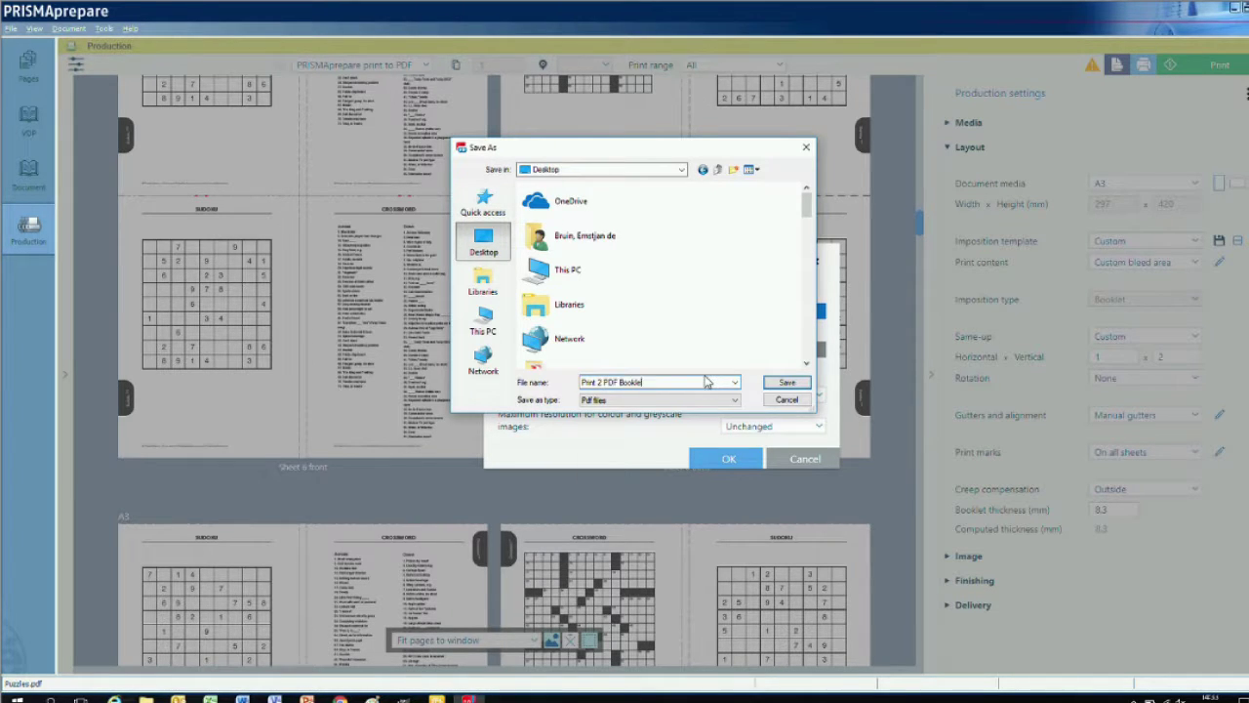
pyautogui.click(788, 381)
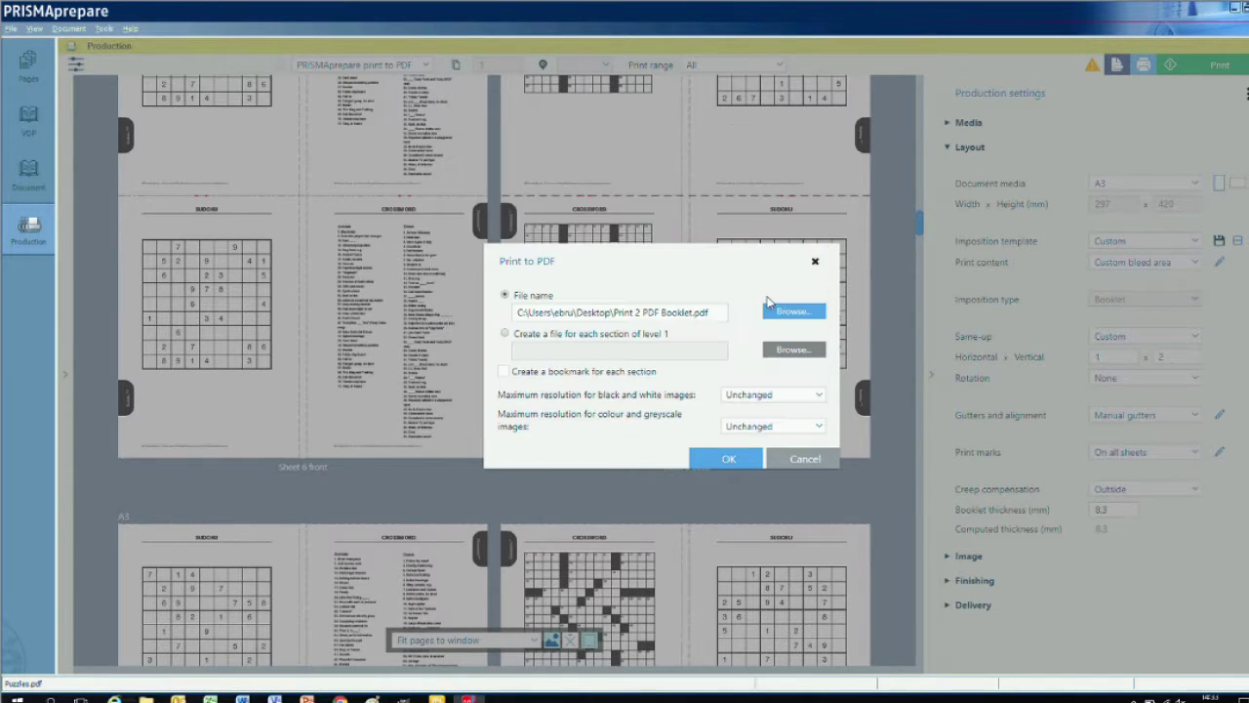
pyautogui.click(735, 458)
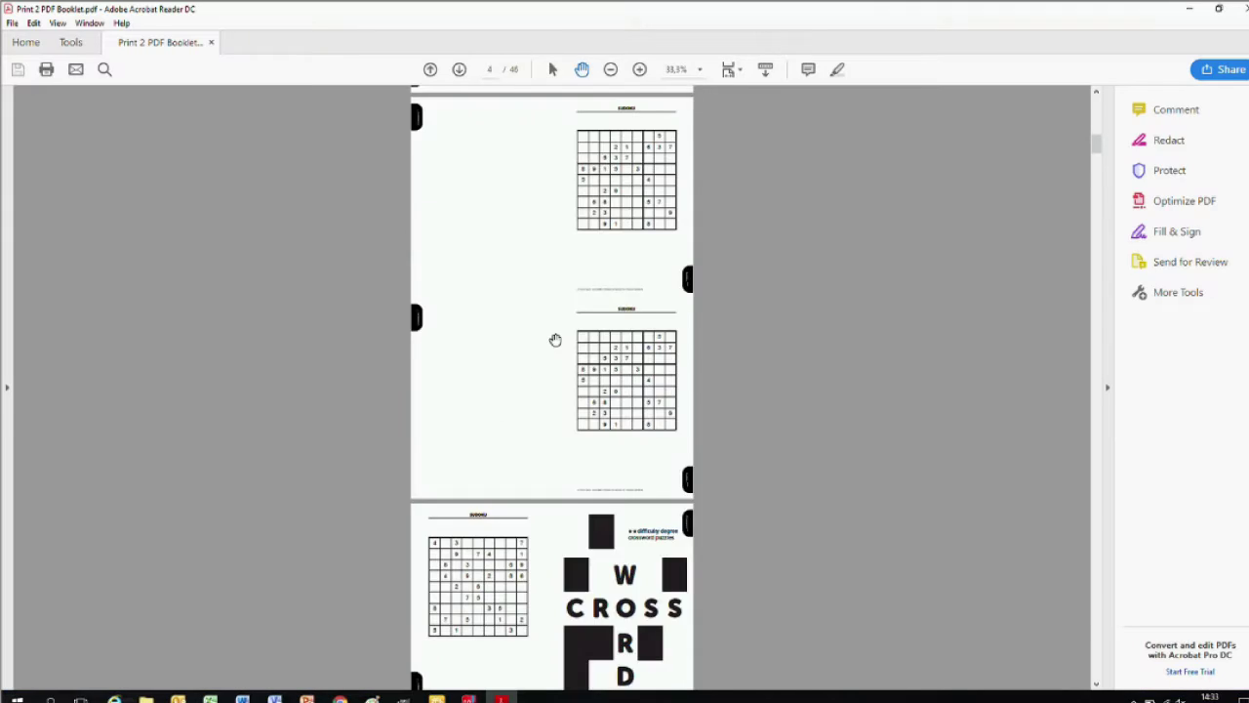
pyautogui.scroll(-5, 745, 387)
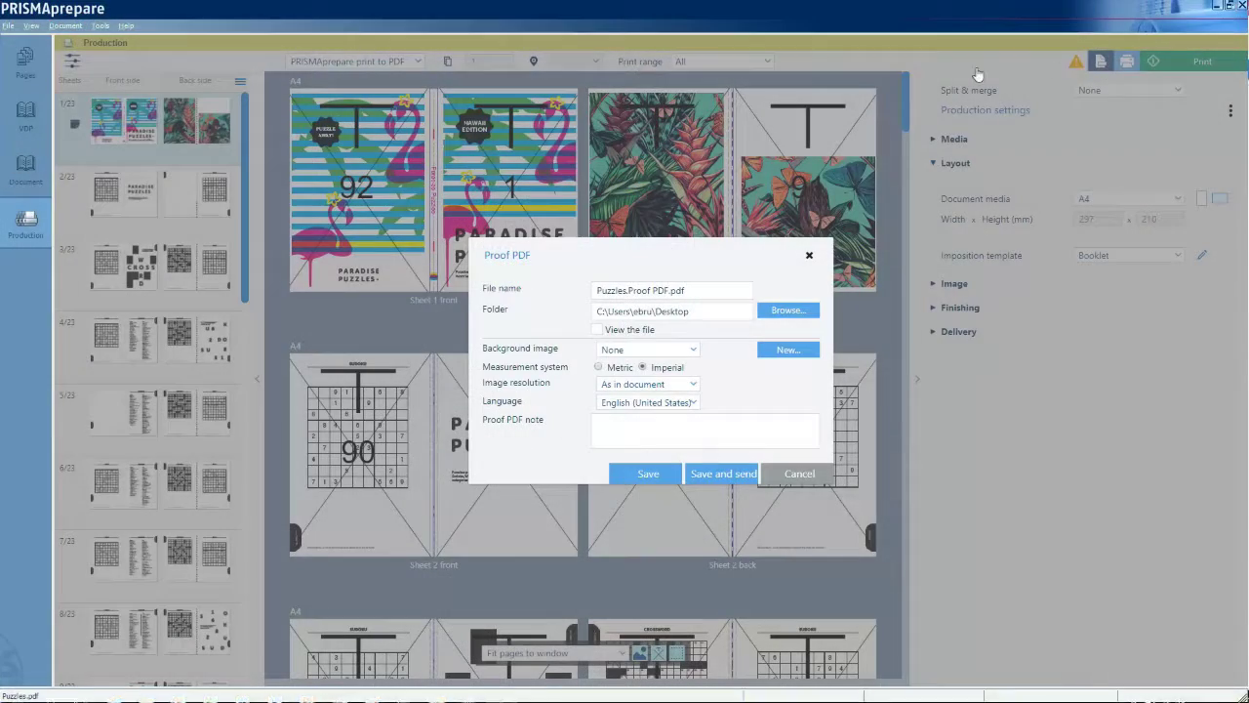
# Set the proof background image to Gradient_Ocean and save and send
pyautogui.click(692, 350)
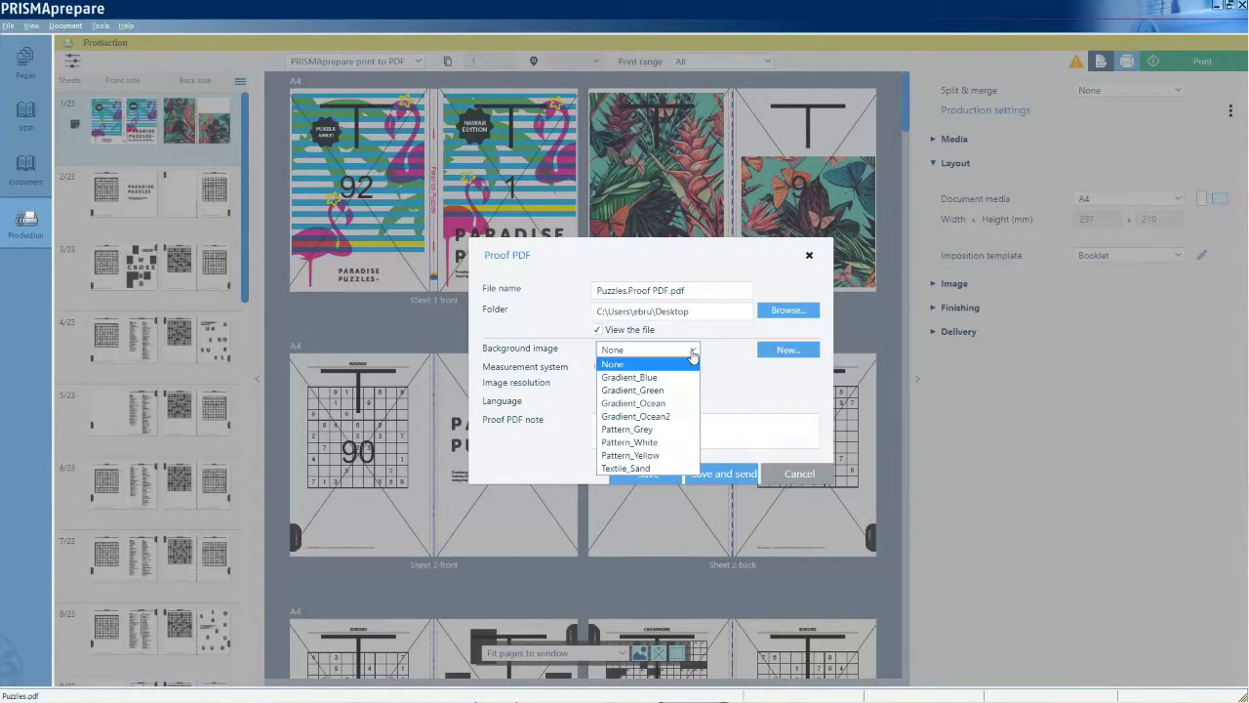
pyautogui.click(669, 406)
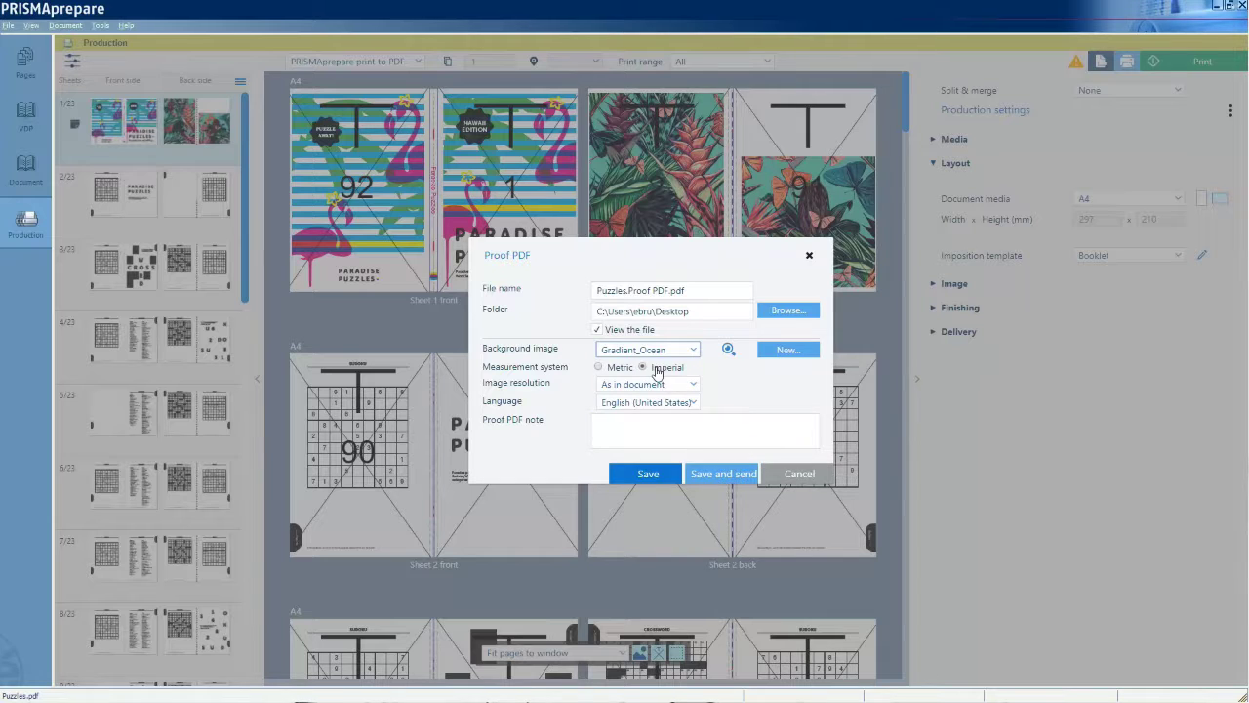
pyautogui.click(724, 476)
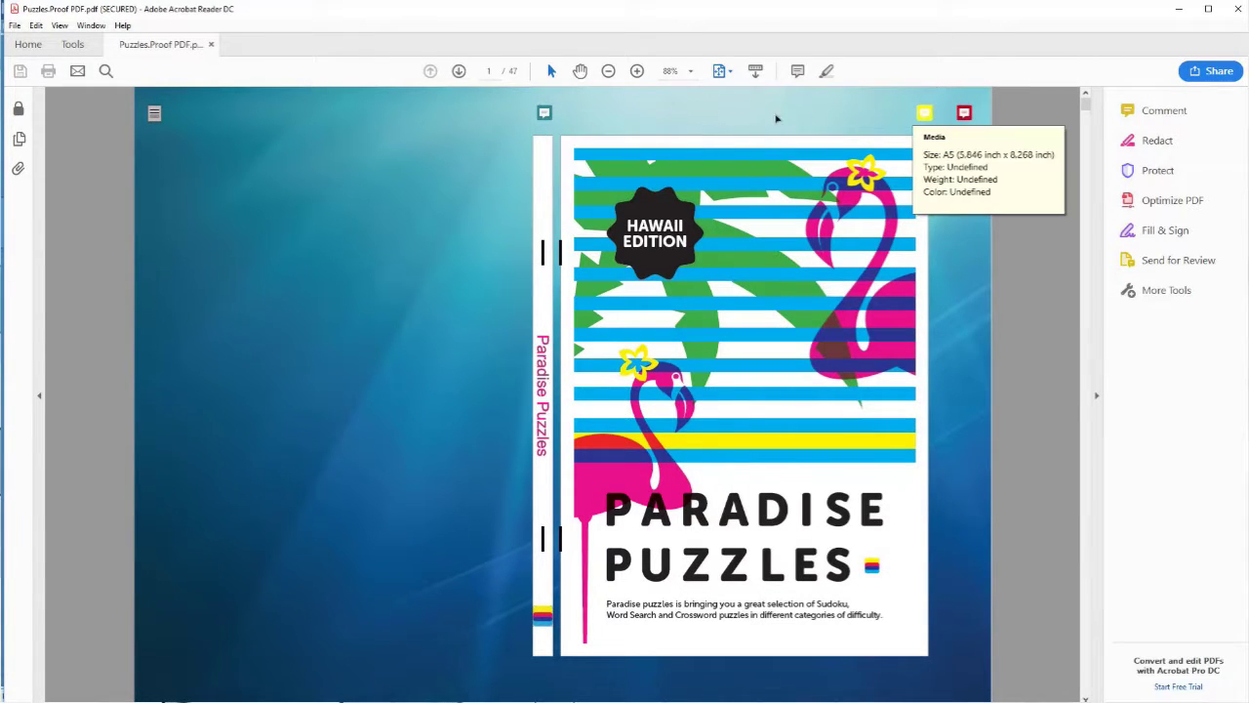
# Show the proof PDF's page thumbnails beside the cover and scroll through them
pyautogui.moveTo(964, 114)
pyautogui.moveTo(1087, 110)
pyautogui.mouseDown()
pyautogui.moveTo(1089, 693)
pyautogui.moveTo(1088, 98)
pyautogui.mouseUp()
pyautogui.click(18, 139)
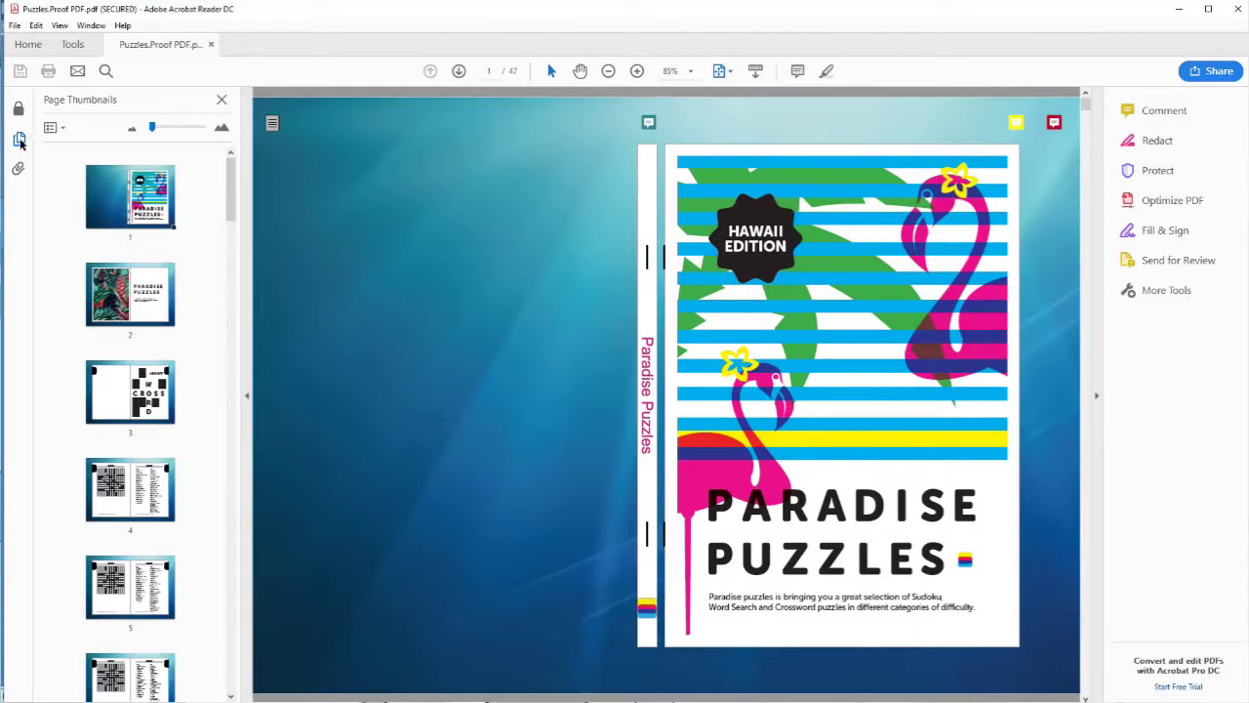
pyautogui.moveTo(231, 205); pyautogui.dragTo(243, 530)
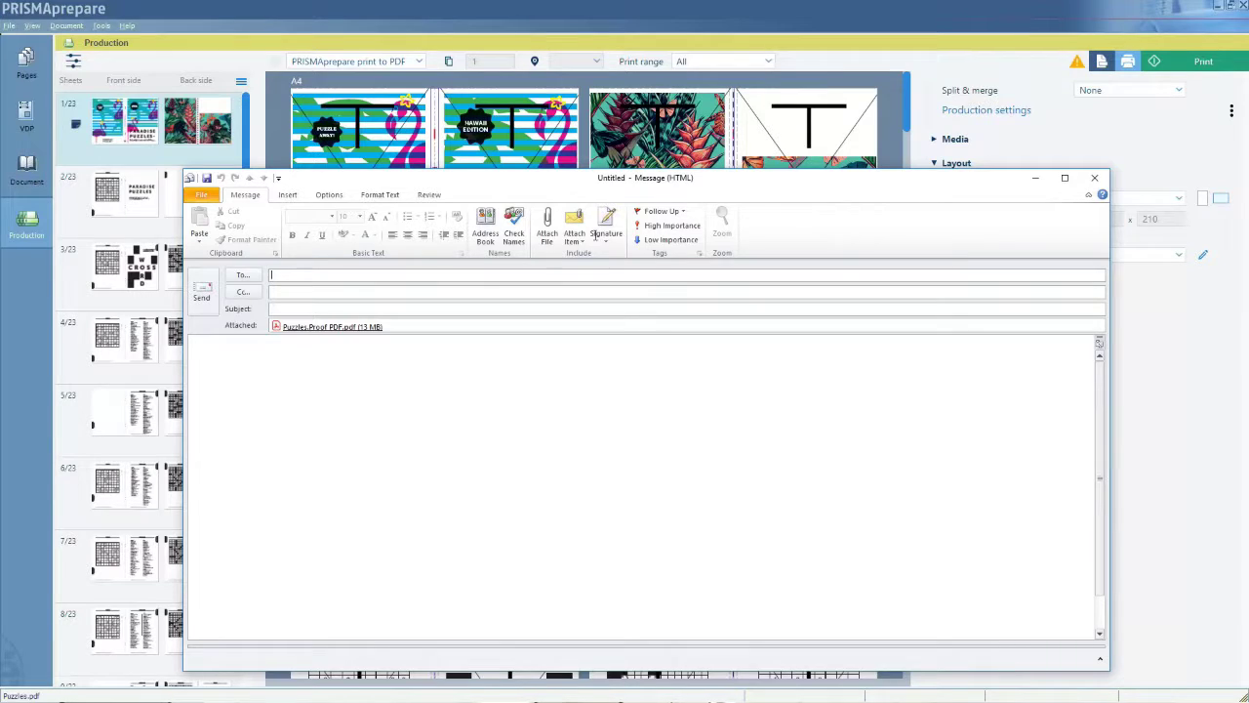
# Address the e-mail to the suggested reviewer contact with subject 'Proof Print - Please Check'
pyautogui.write('Greg')
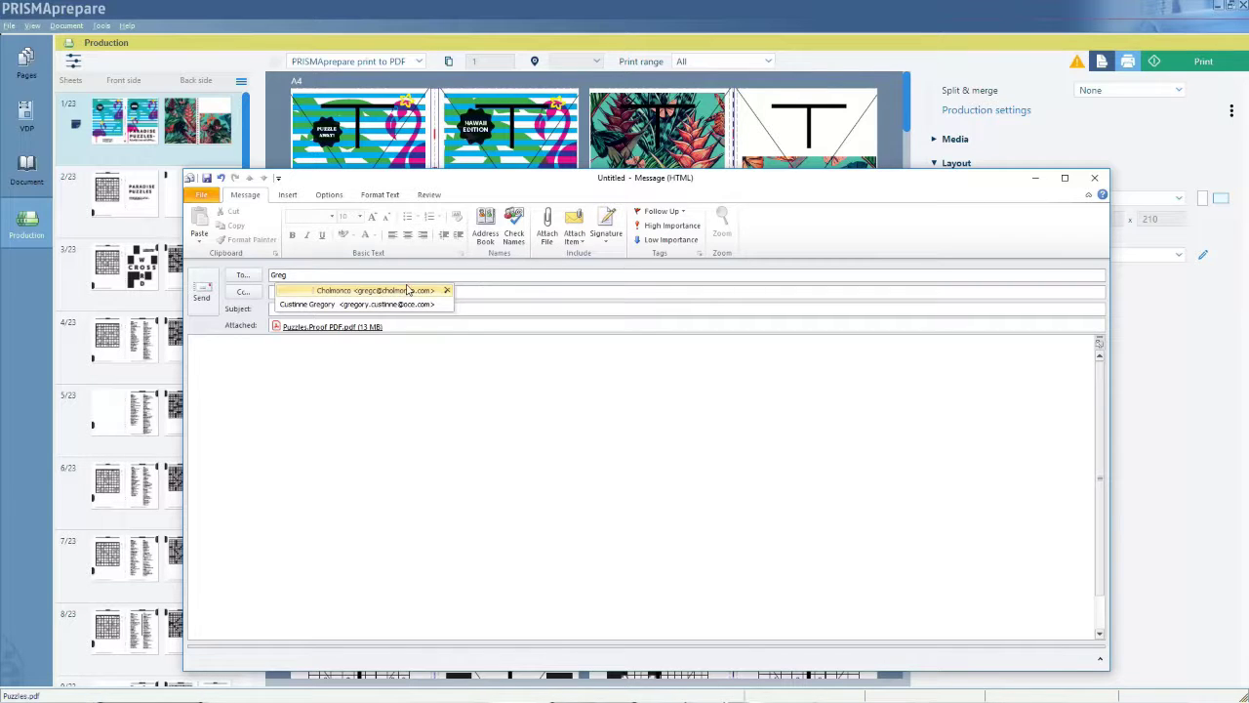
pyautogui.click(408, 290)
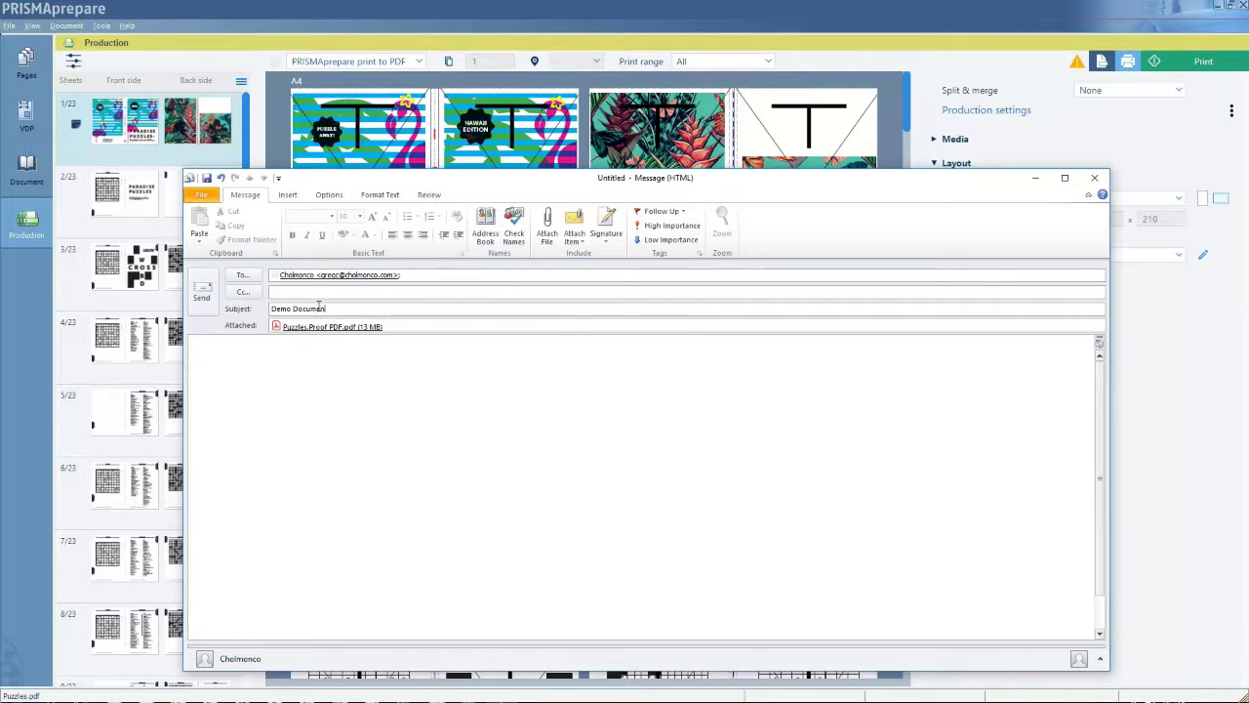
pyautogui.click(318, 306)
pyautogui.write('Proof Print - Please Check')
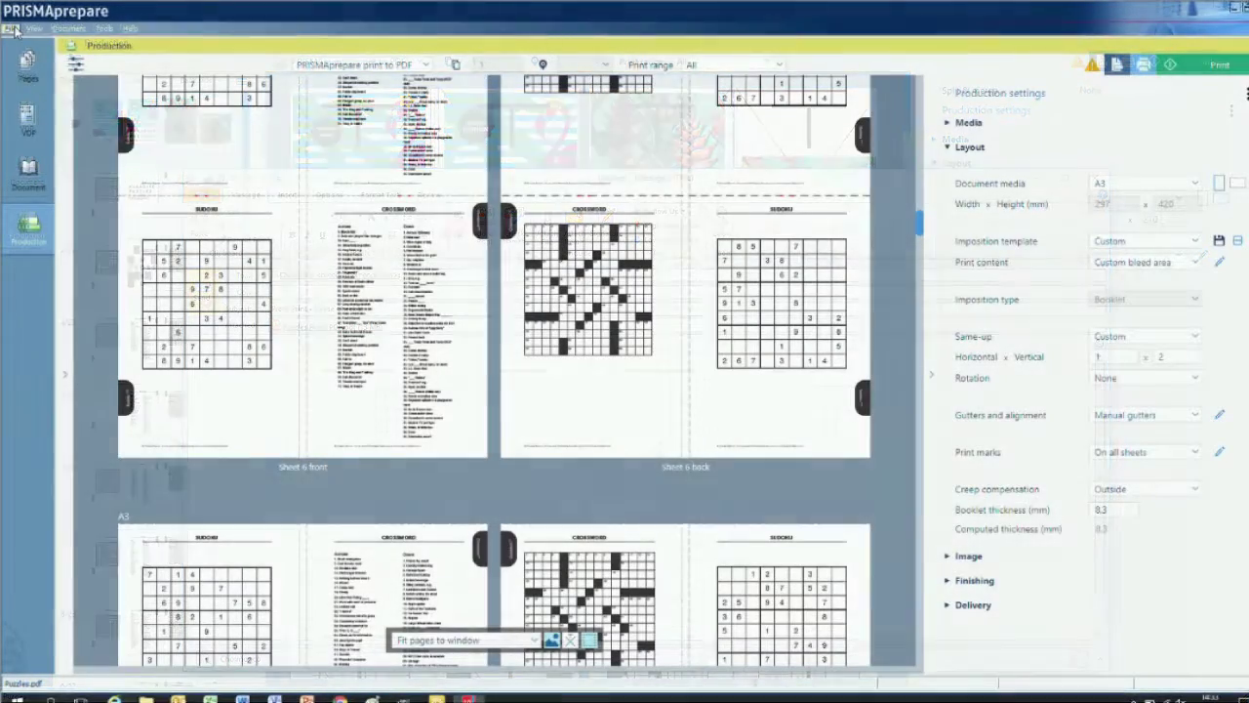
# Open Puzzles - Second Edition.pdf, answering the prompt about saving the current booklet
pyautogui.click(10, 29)
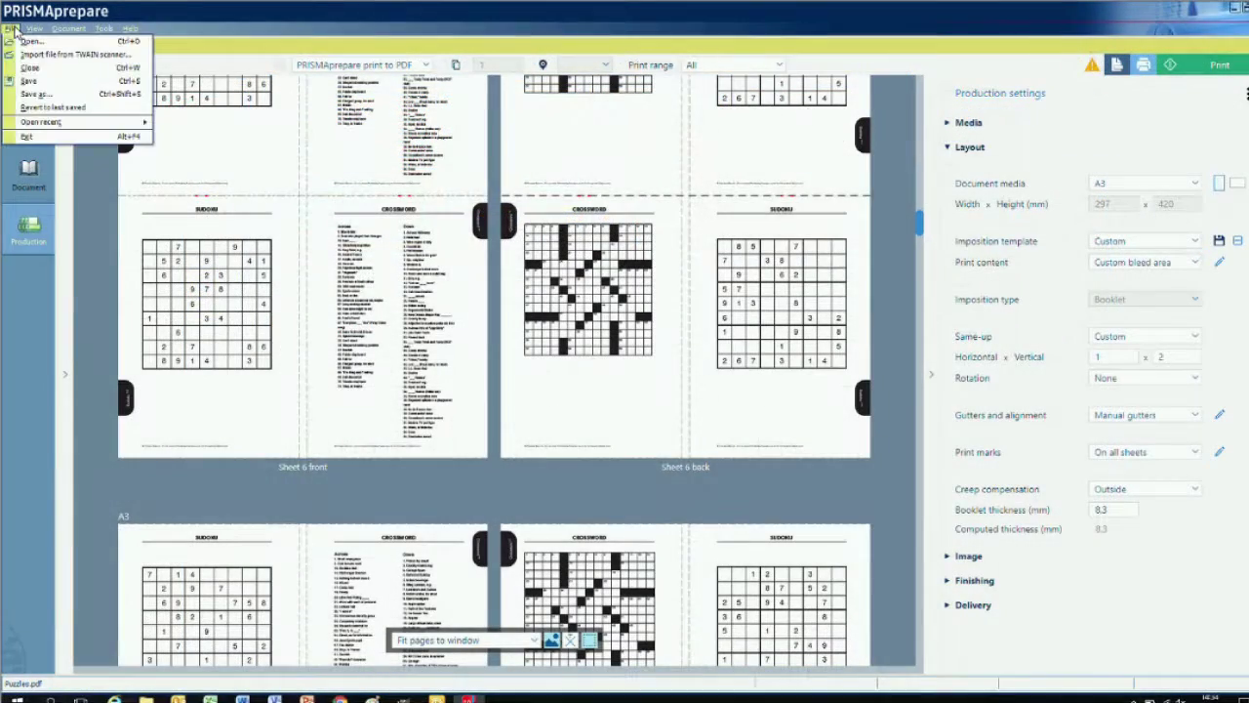
pyautogui.click(34, 28)
pyautogui.click(12, 30)
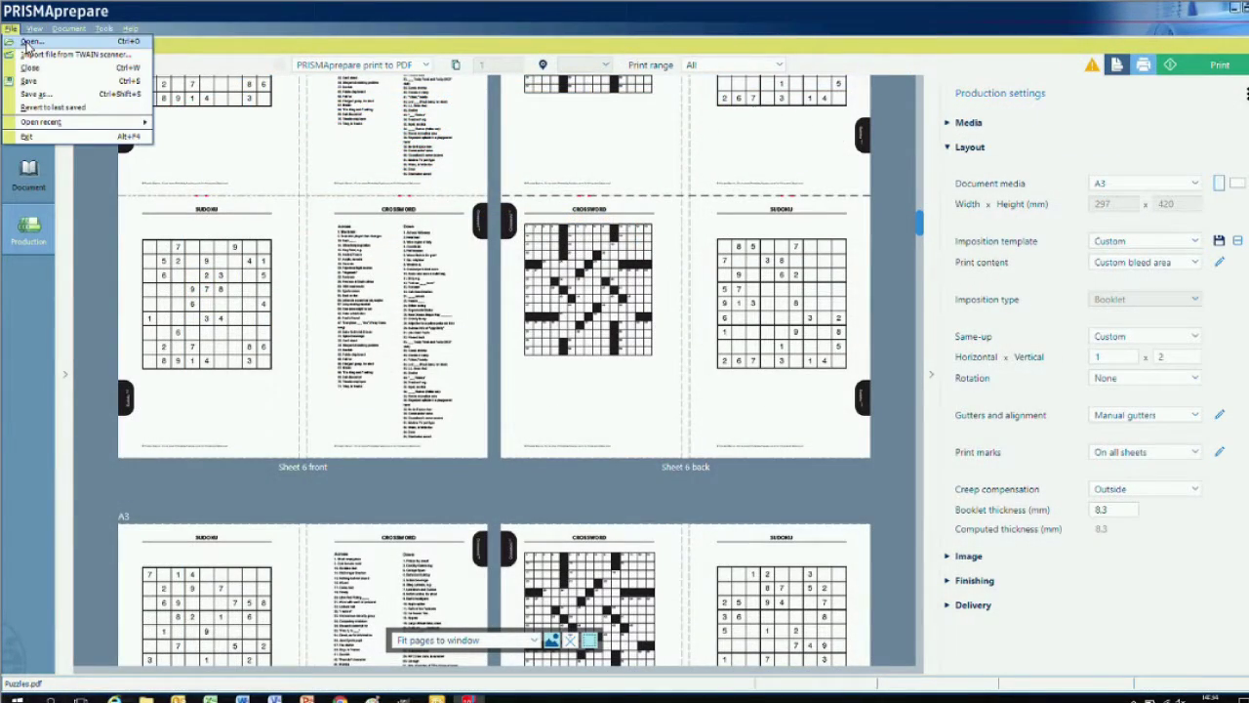
pyautogui.click(35, 42)
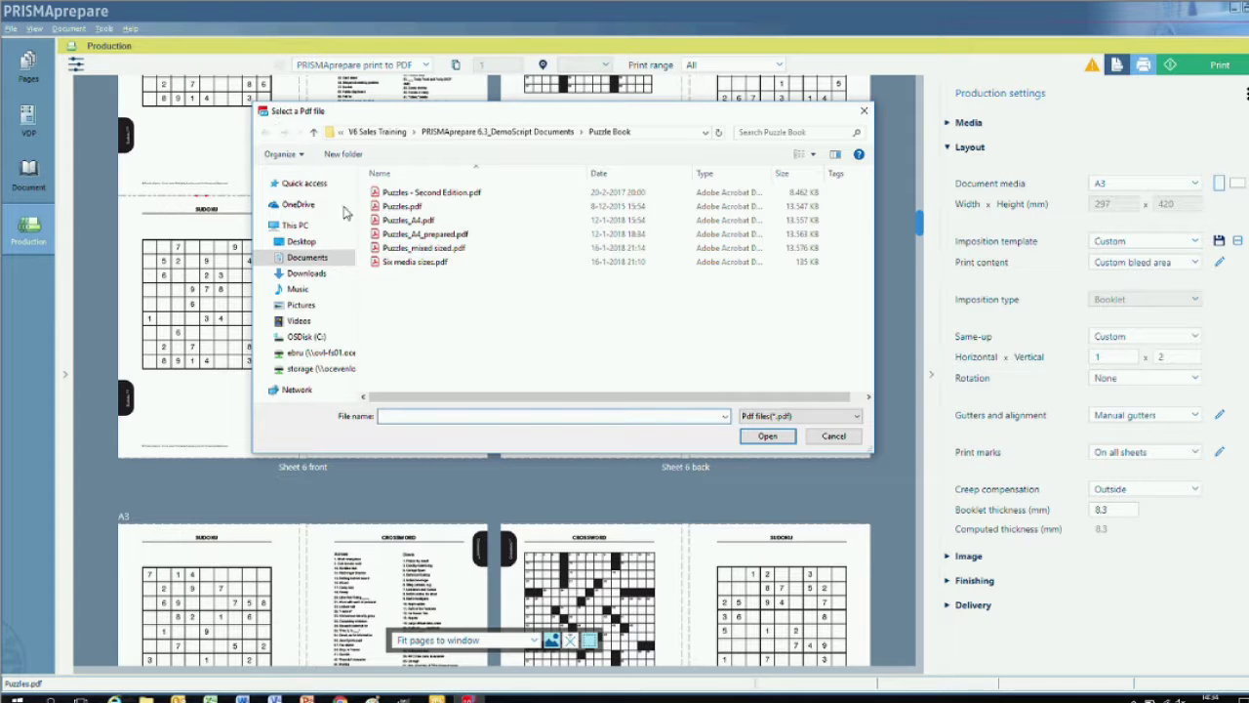
pyautogui.click(452, 194)
pyautogui.click(767, 436)
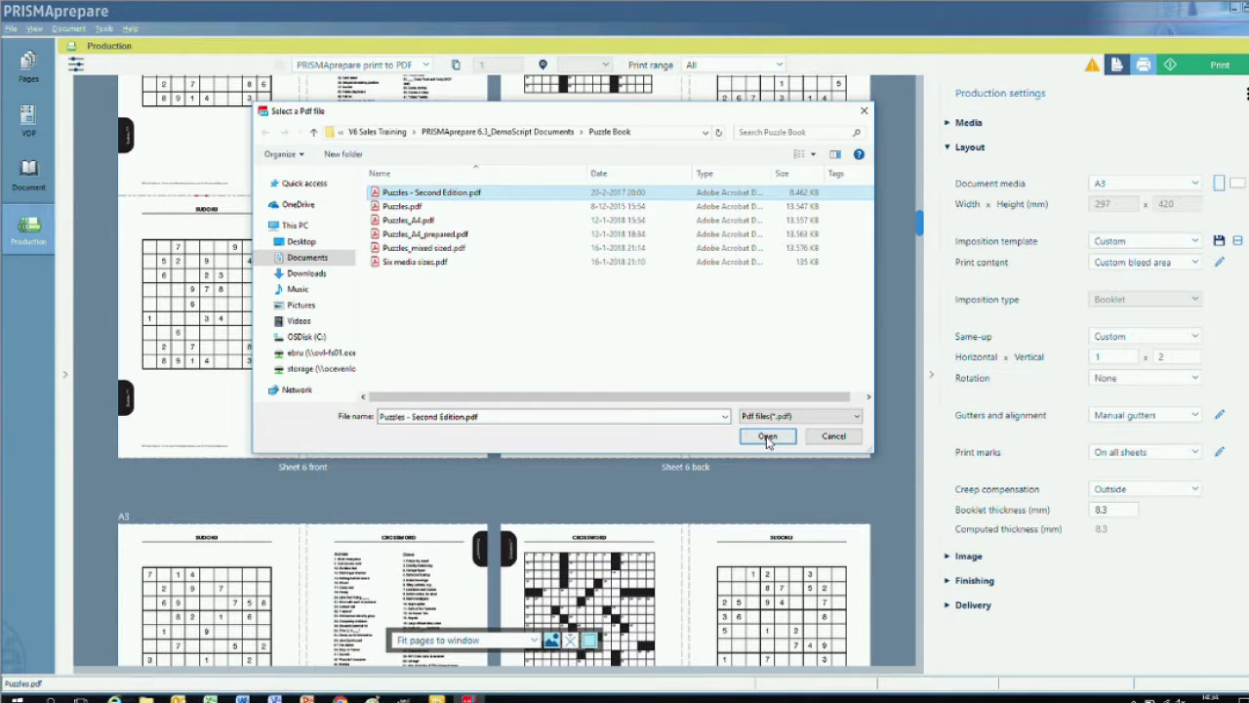
pyautogui.click(632, 394)
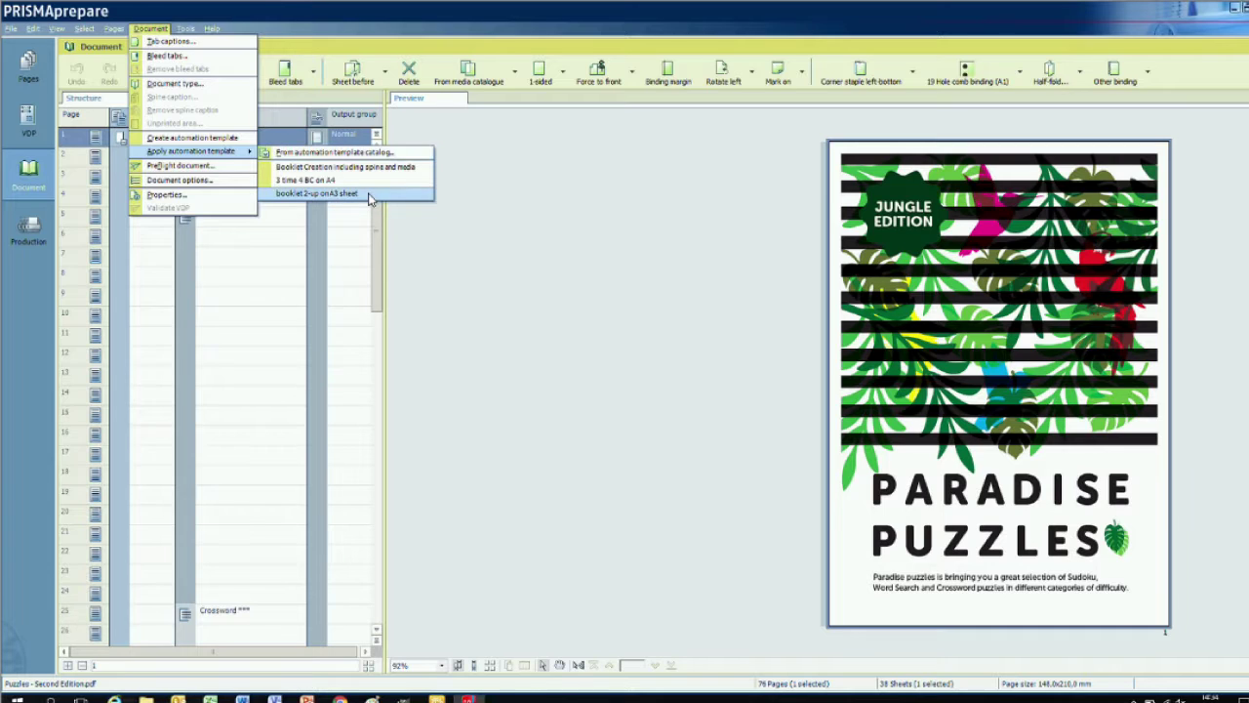
# Apply the 'booklet 2-up on A3 sheet' template and scroll through the Production preview
pyautogui.click(369, 199)
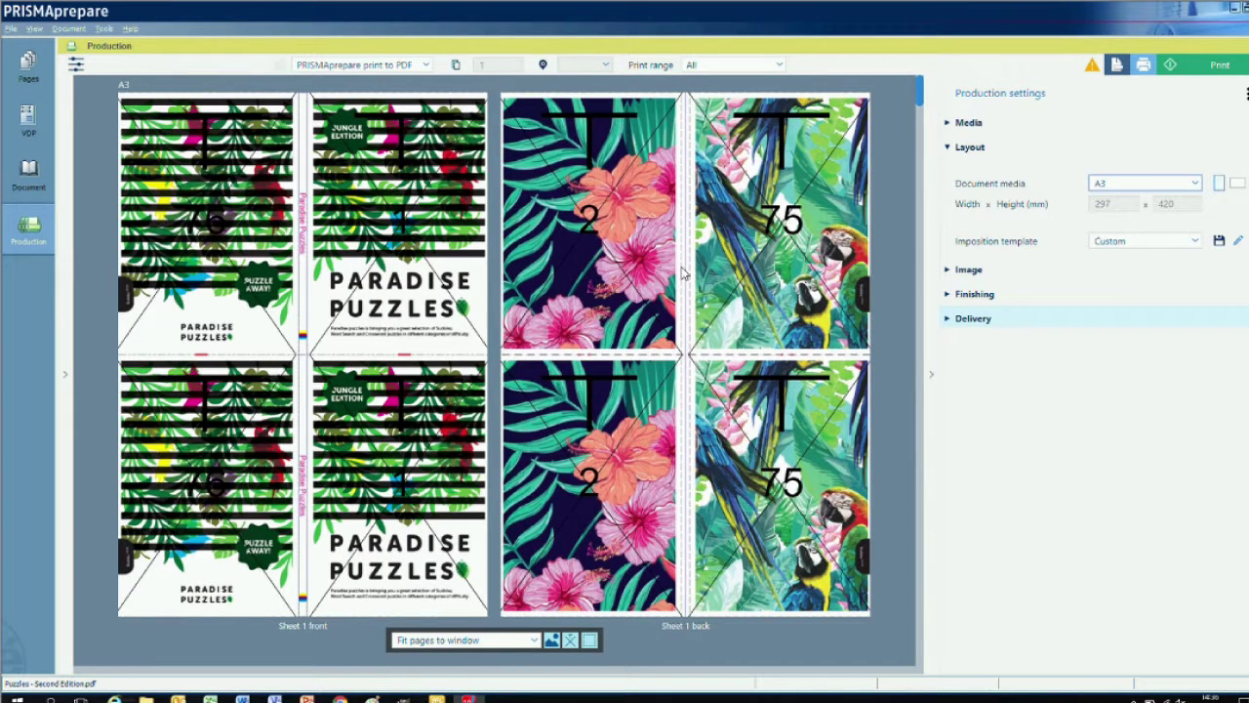
pyautogui.scroll(-8, 683, 273)
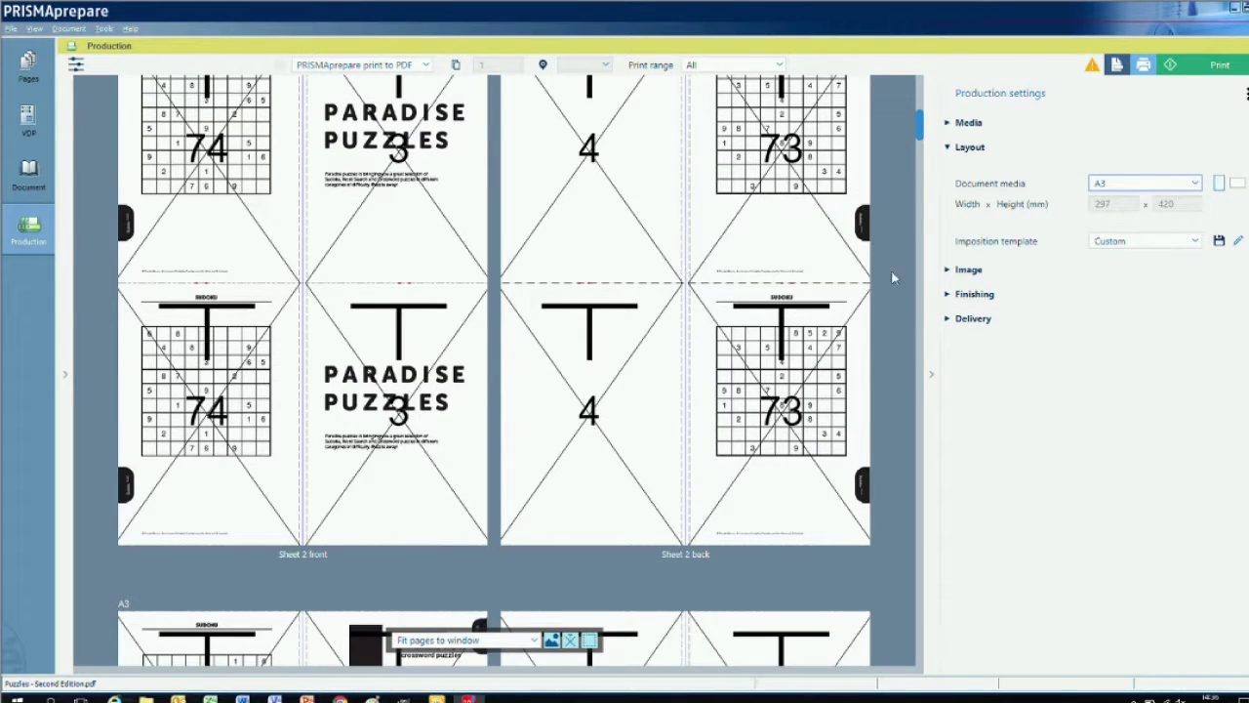
pyautogui.scroll(-5, 414, 309)
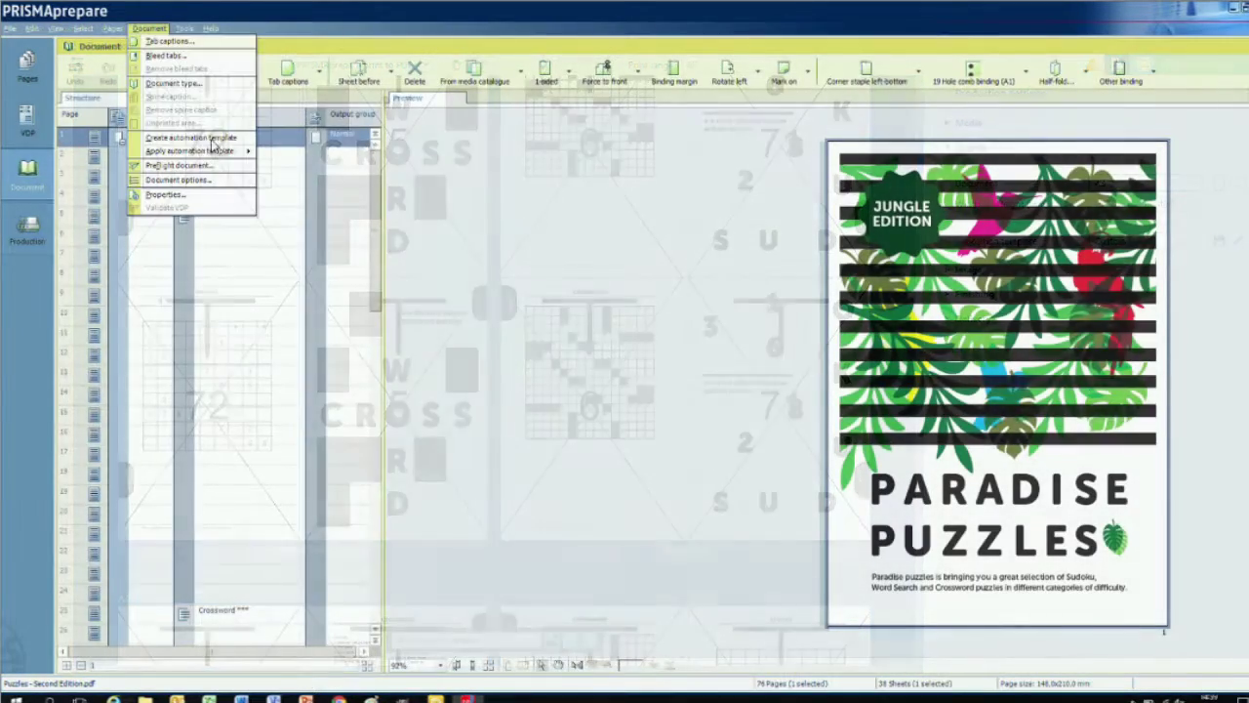
# Pick the 'booklet 2-up on A3 sheet' template from the catalogue to edit before applying
pyautogui.moveTo(195, 145)
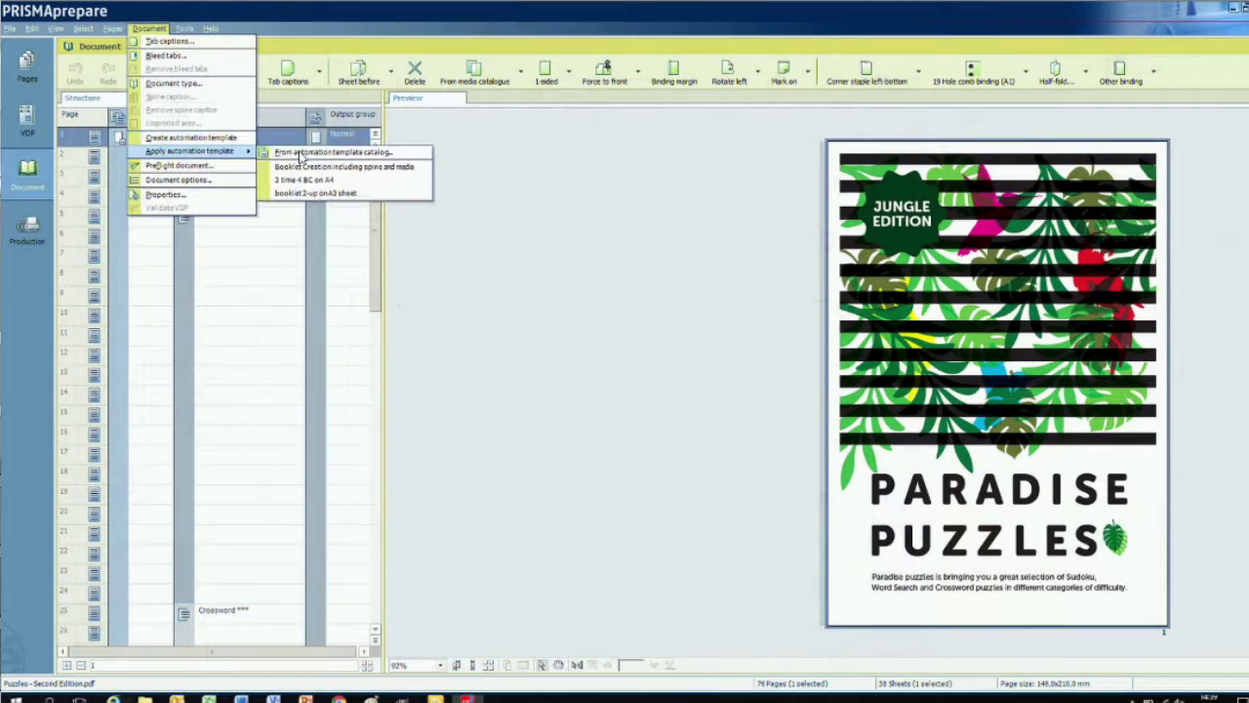
pyautogui.click(322, 147)
pyautogui.click(503, 286)
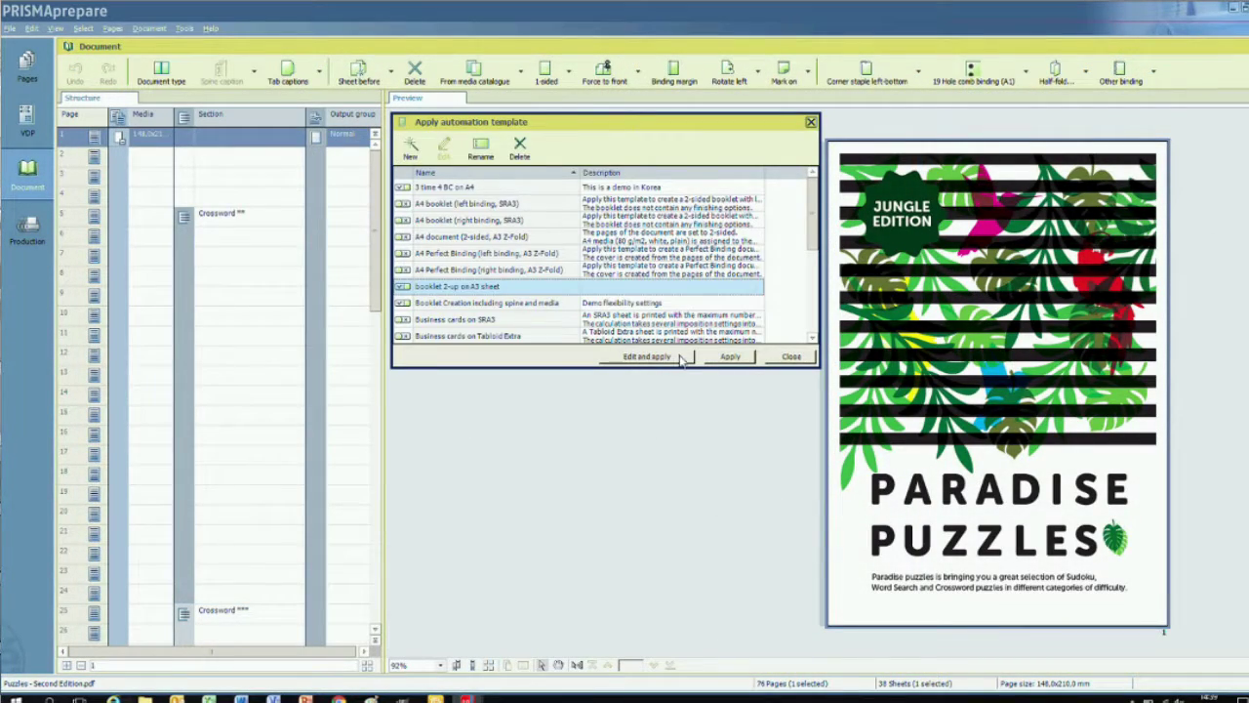
pyautogui.click(683, 358)
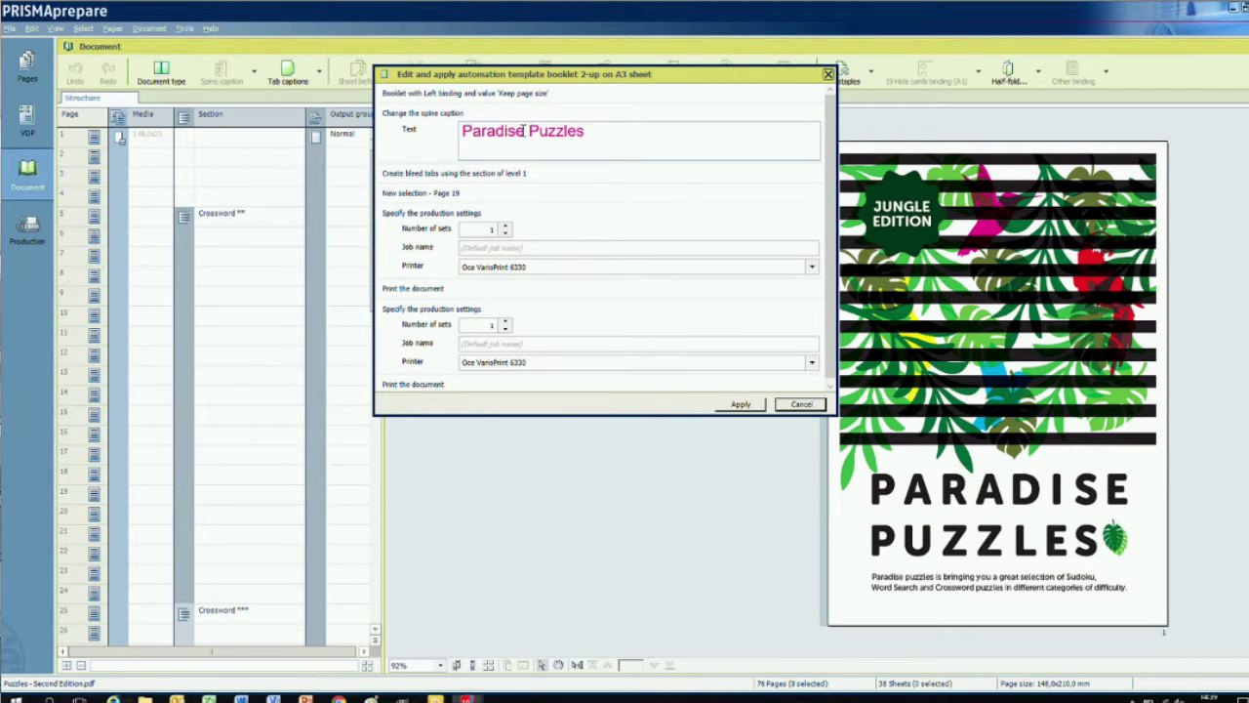
# Change the spine caption's Paradise to Jungle, set printer Oce imagePRESS C850, and apply
pyautogui.doubleClick(522, 131)
pyautogui.write('Jungle')
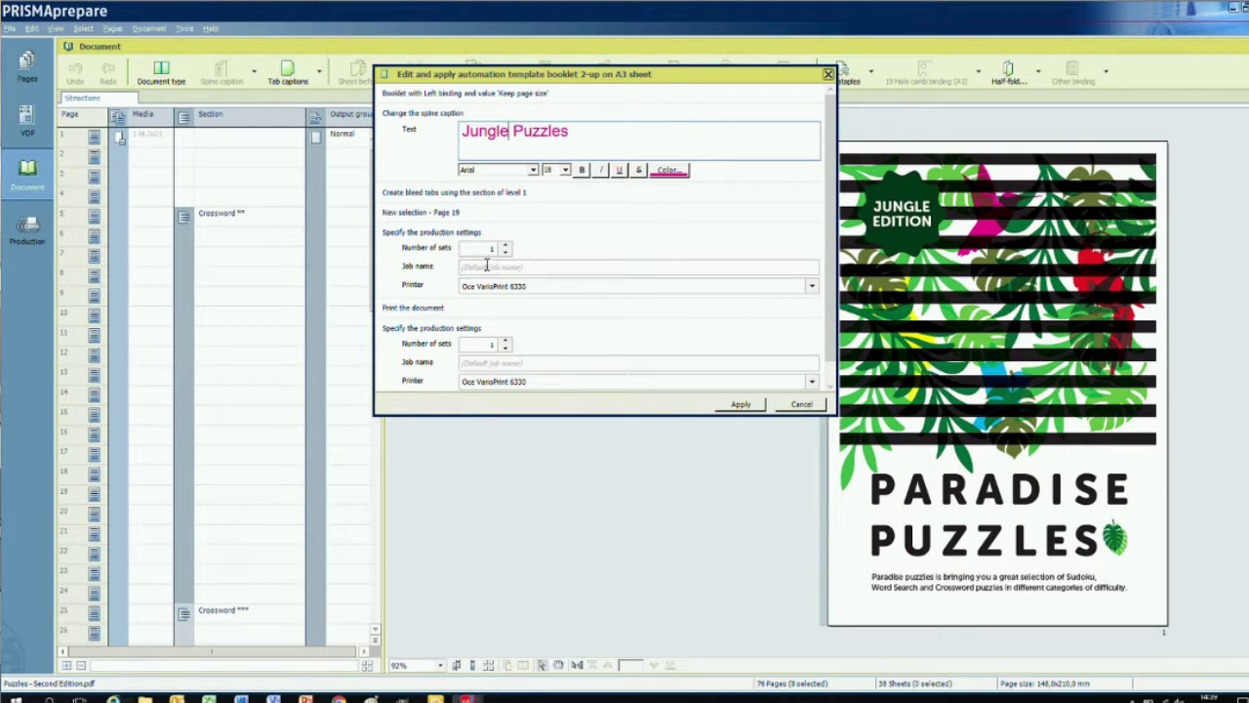
pyautogui.click(811, 285)
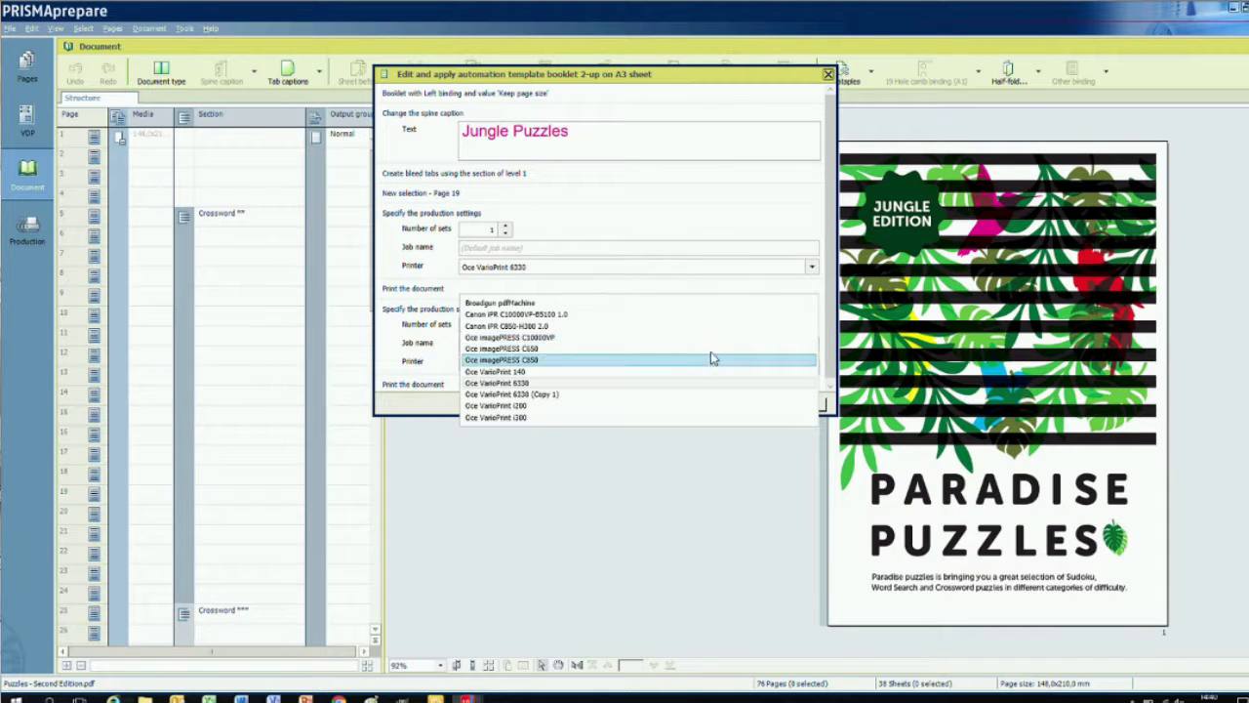
pyautogui.click(711, 359)
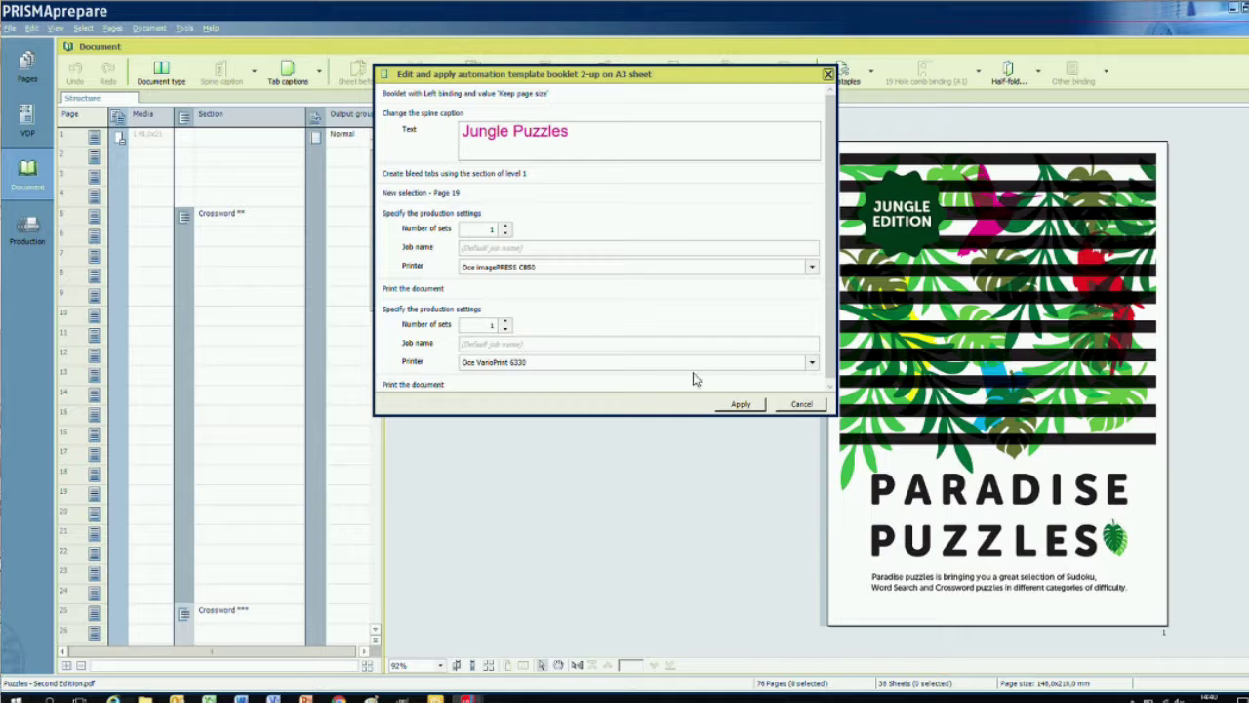
pyautogui.click(742, 407)
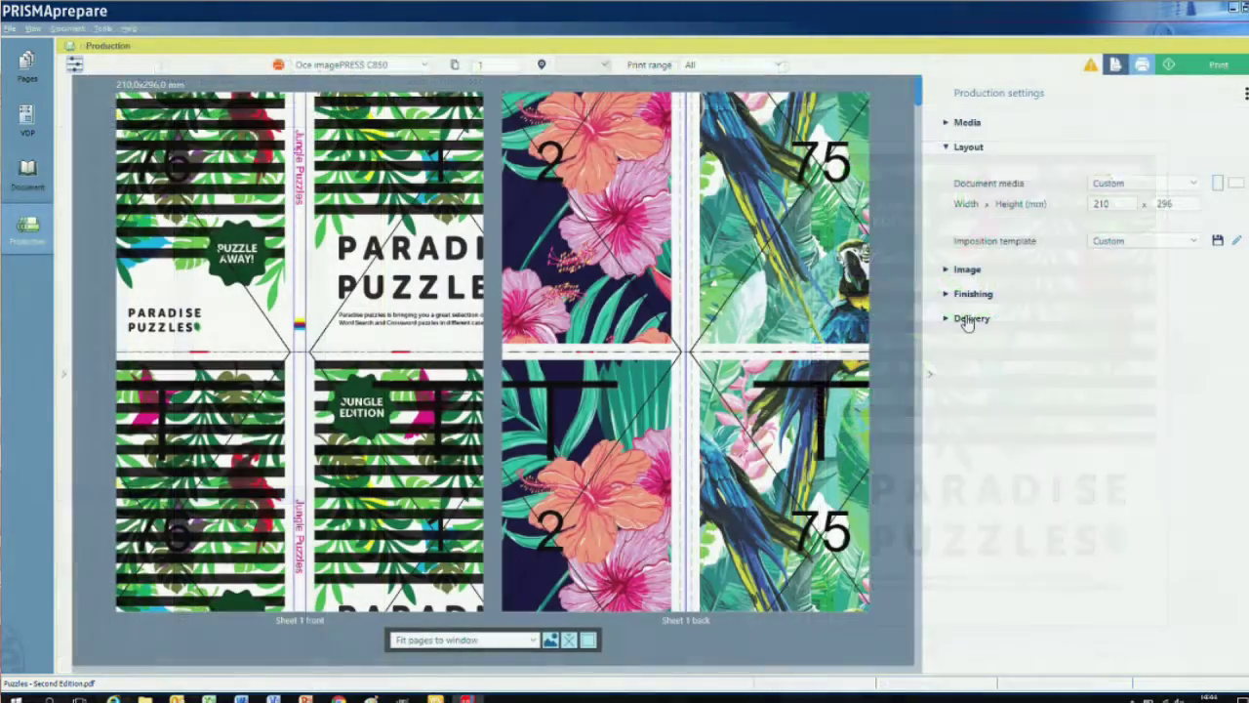
# Expand the Delivery and Layout settings in the Production view
pyautogui.click(968, 319)
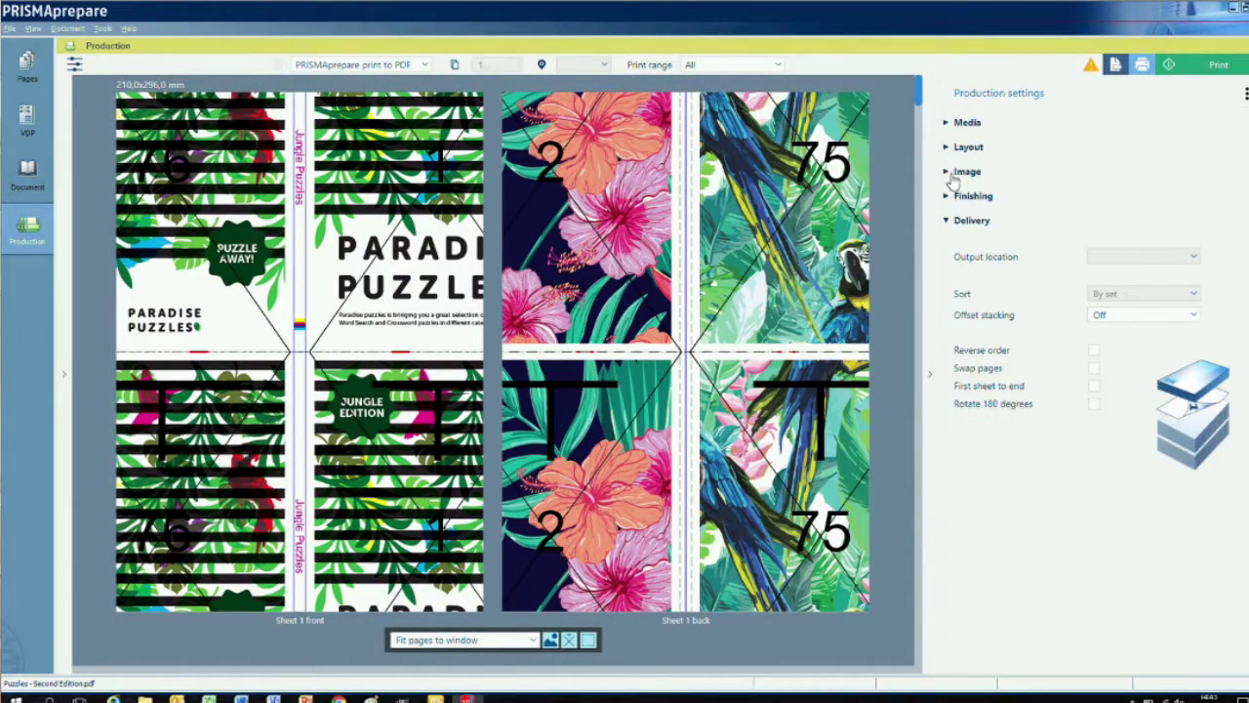
pyautogui.click(1191, 183)
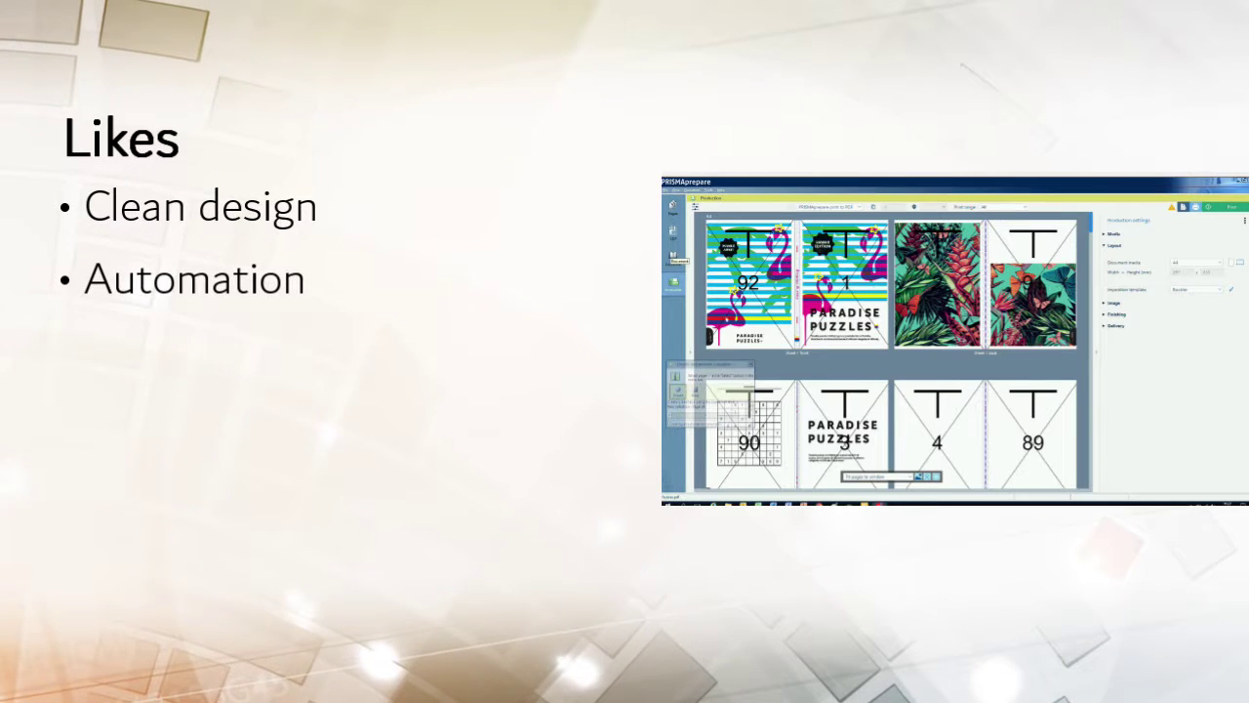
pyautogui.press('Right')
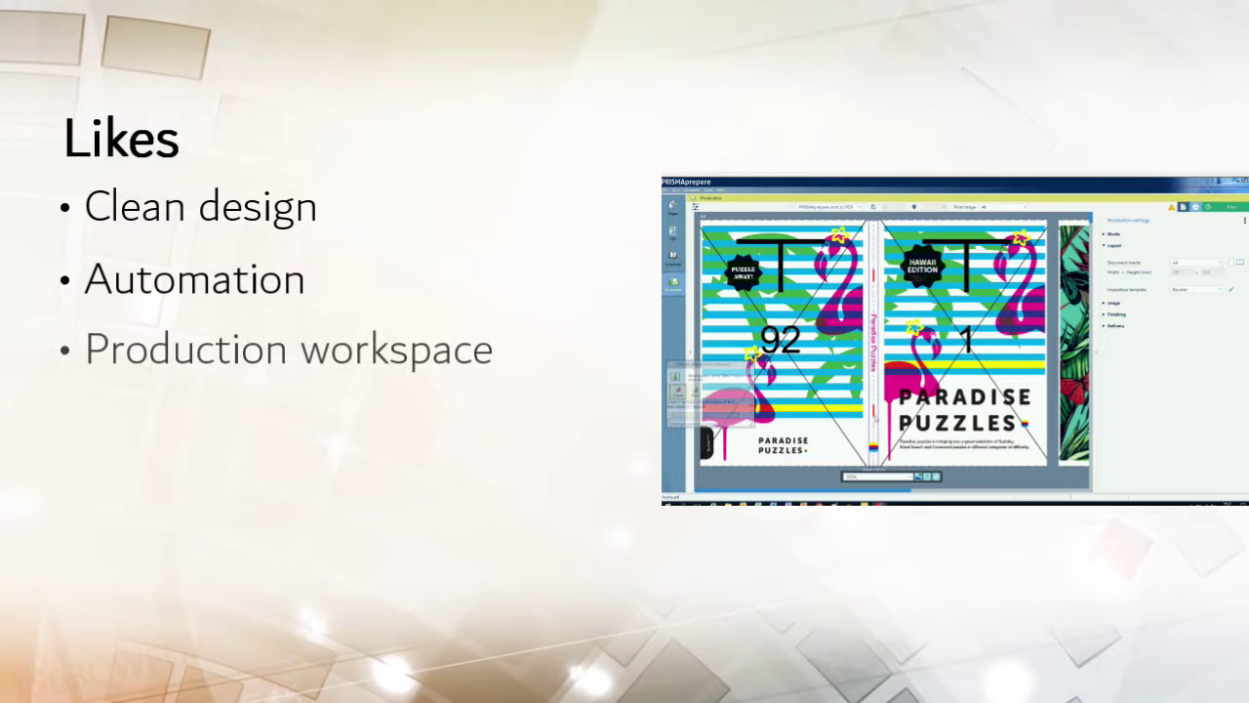